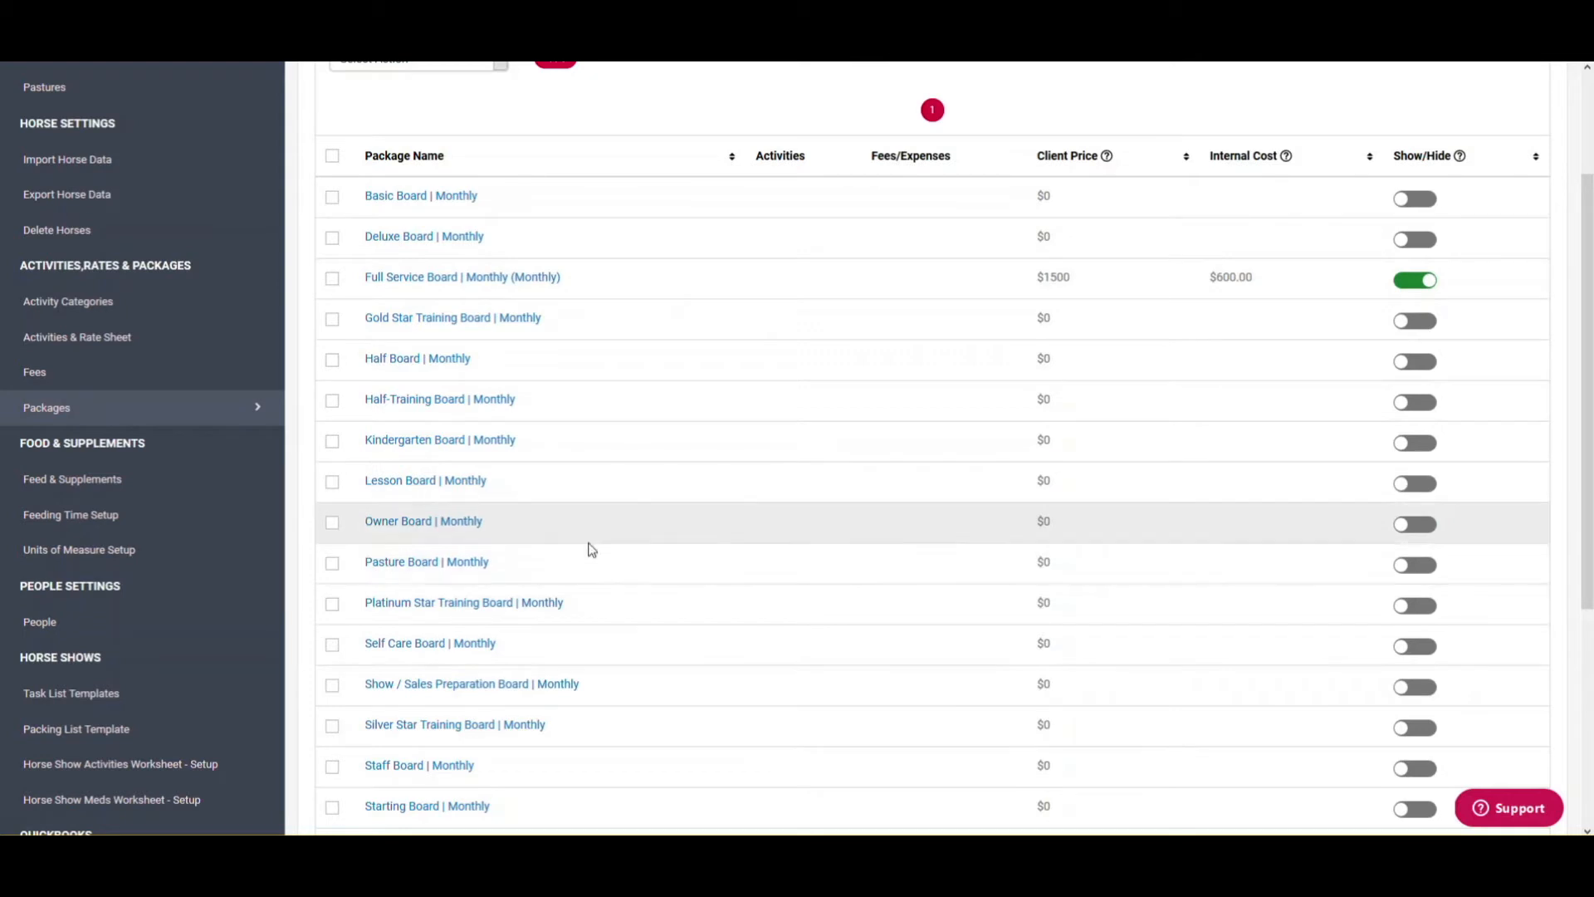
Step: Edit the Basic Board | Monthly package, setting monthly pricing, a client price of 300 and an internal cost of 225
{"action": "scroll", "coordinate": [623, 243], "scroll_direction": "up", "scroll_amount": 3}
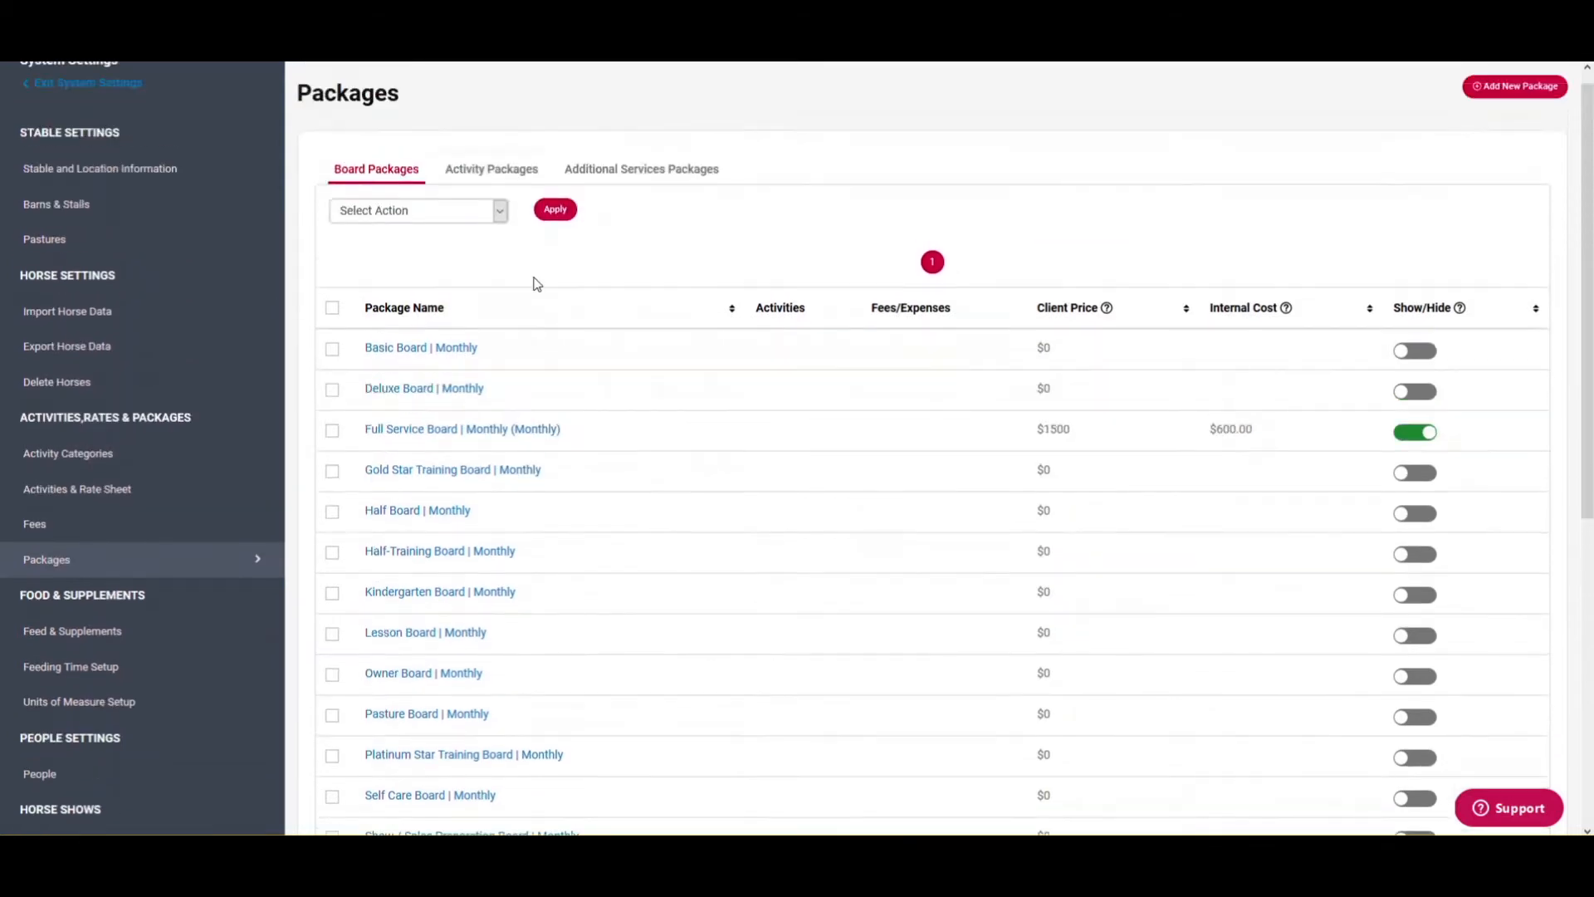
{"action": "left_click", "coordinate": [429, 371]}
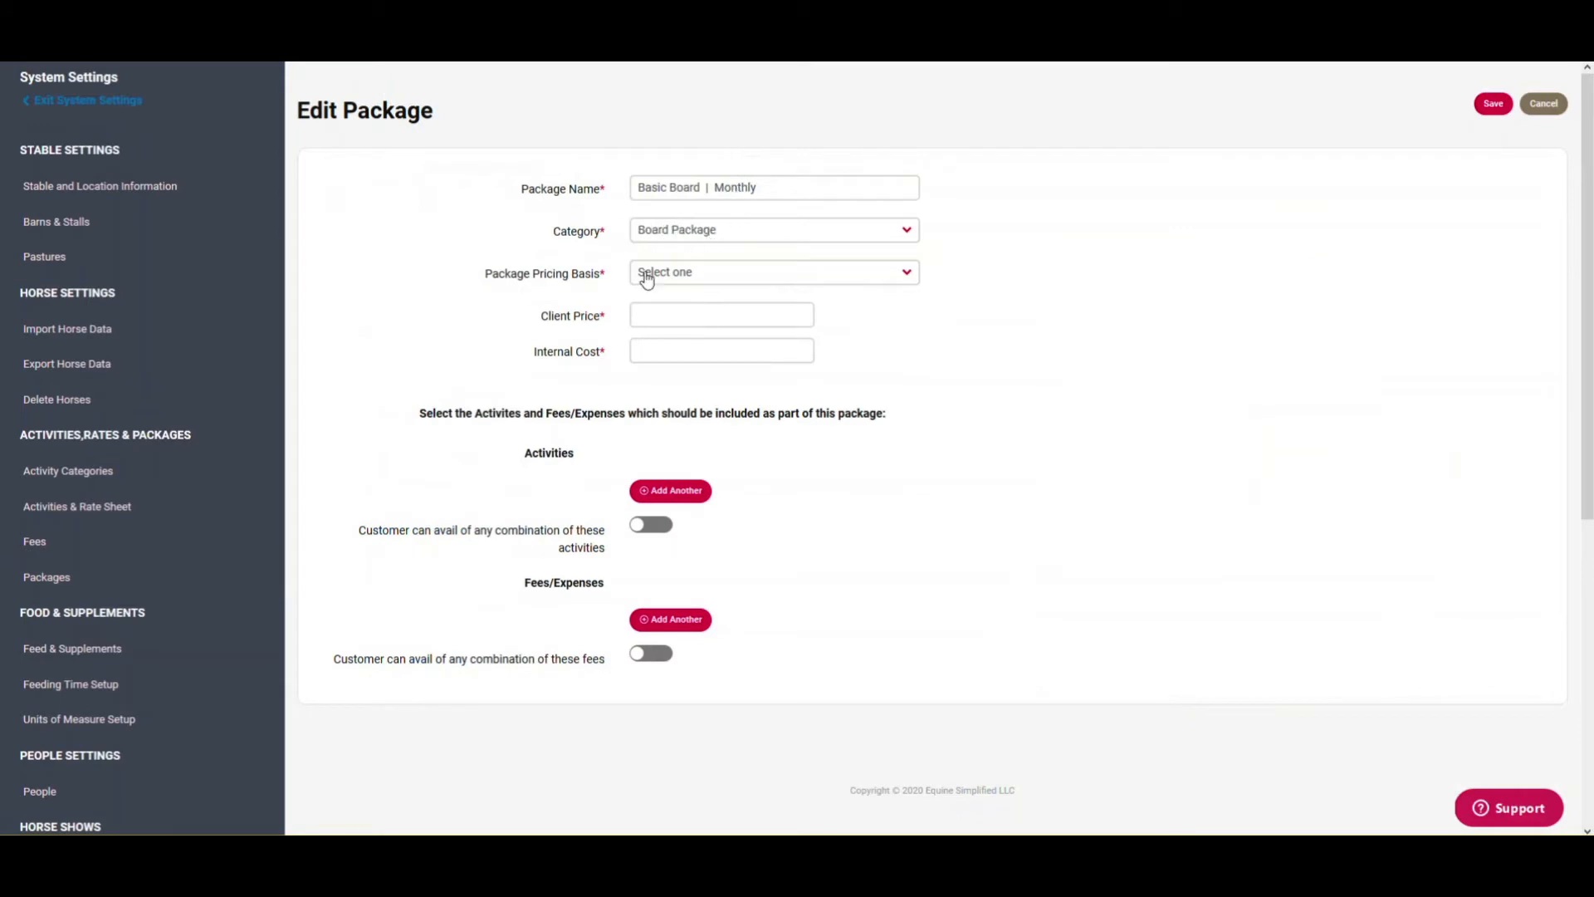
{"action": "left_click", "coordinate": [710, 277]}
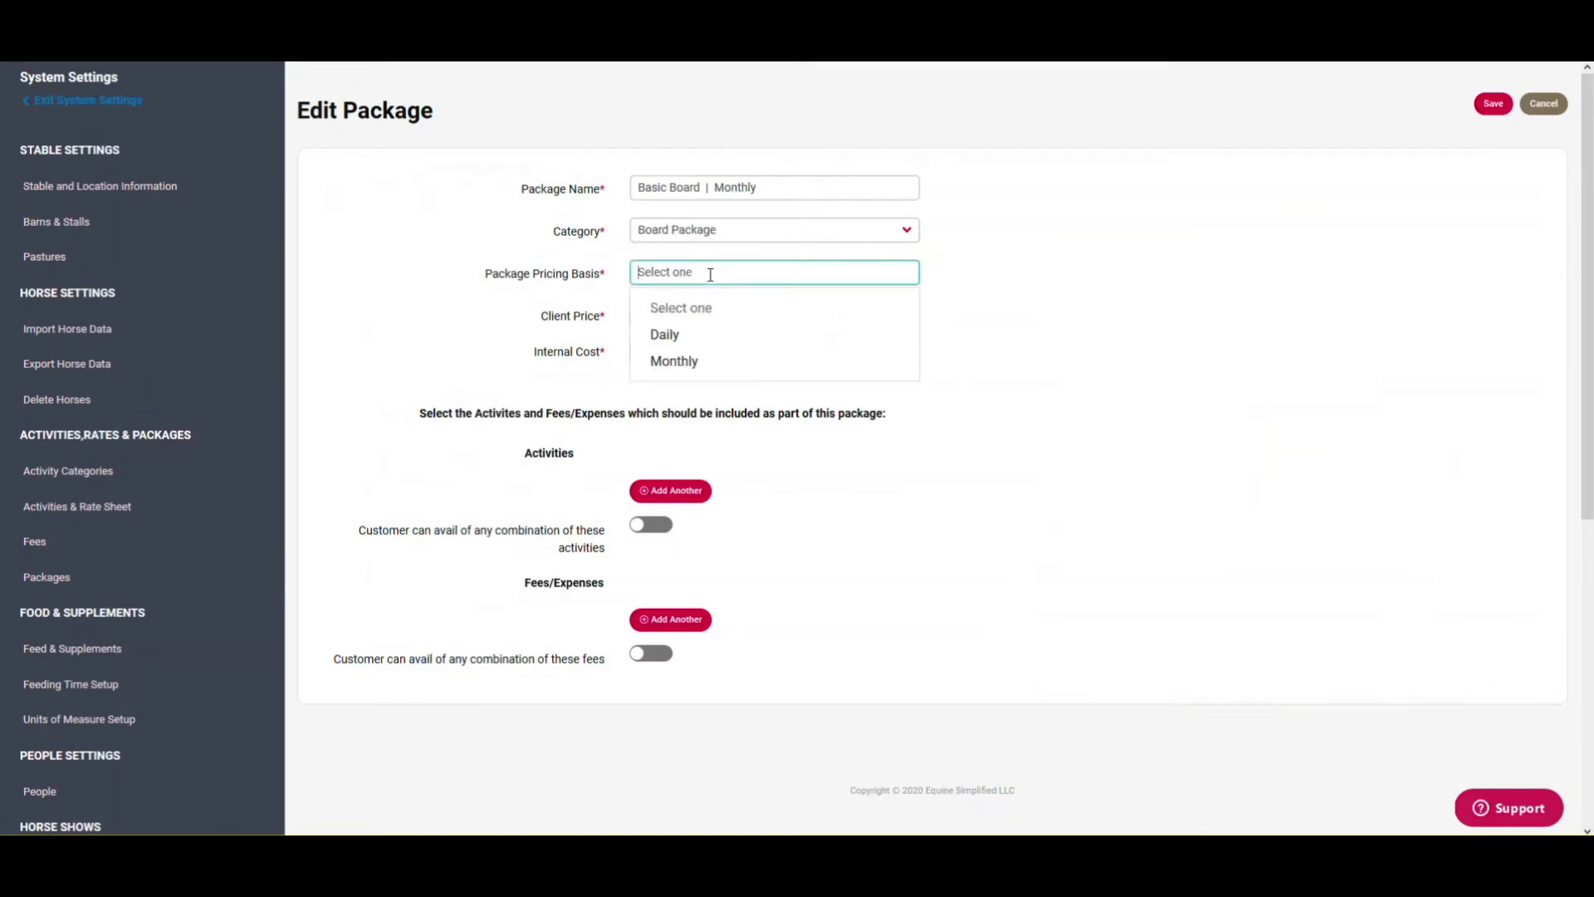
{"action": "left_click", "coordinate": [690, 360]}
{"action": "left_click", "coordinate": [688, 316]}
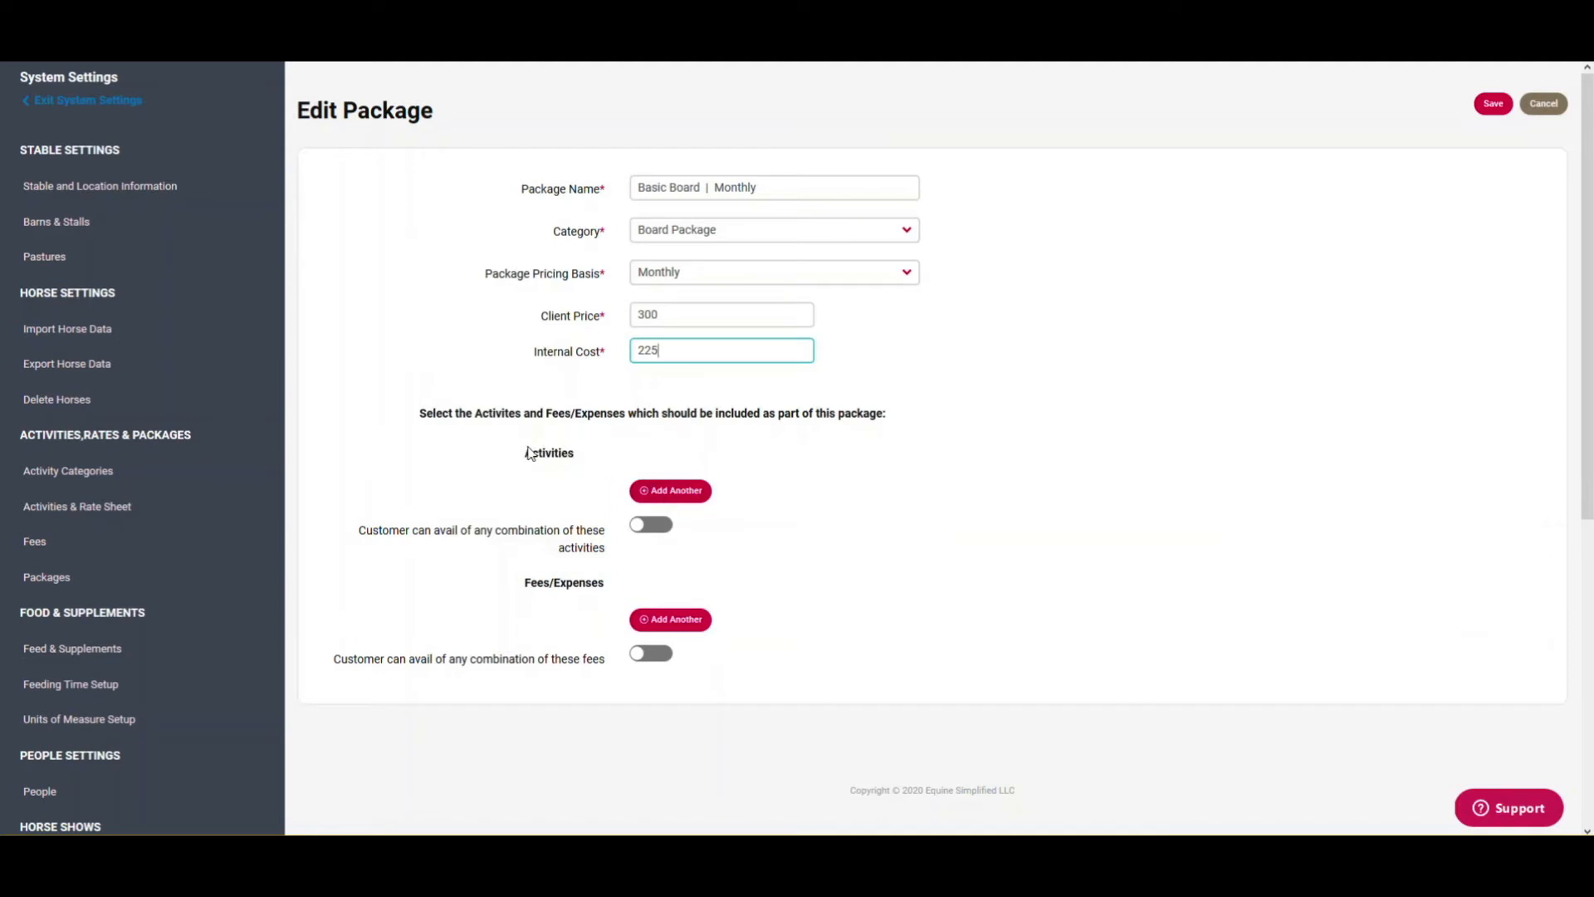
Step: Add an Exercise / Training activity to the package as Lesson, Group lesson, with a quantity of 2 per month
{"action": "left_click", "coordinate": [655, 493]}
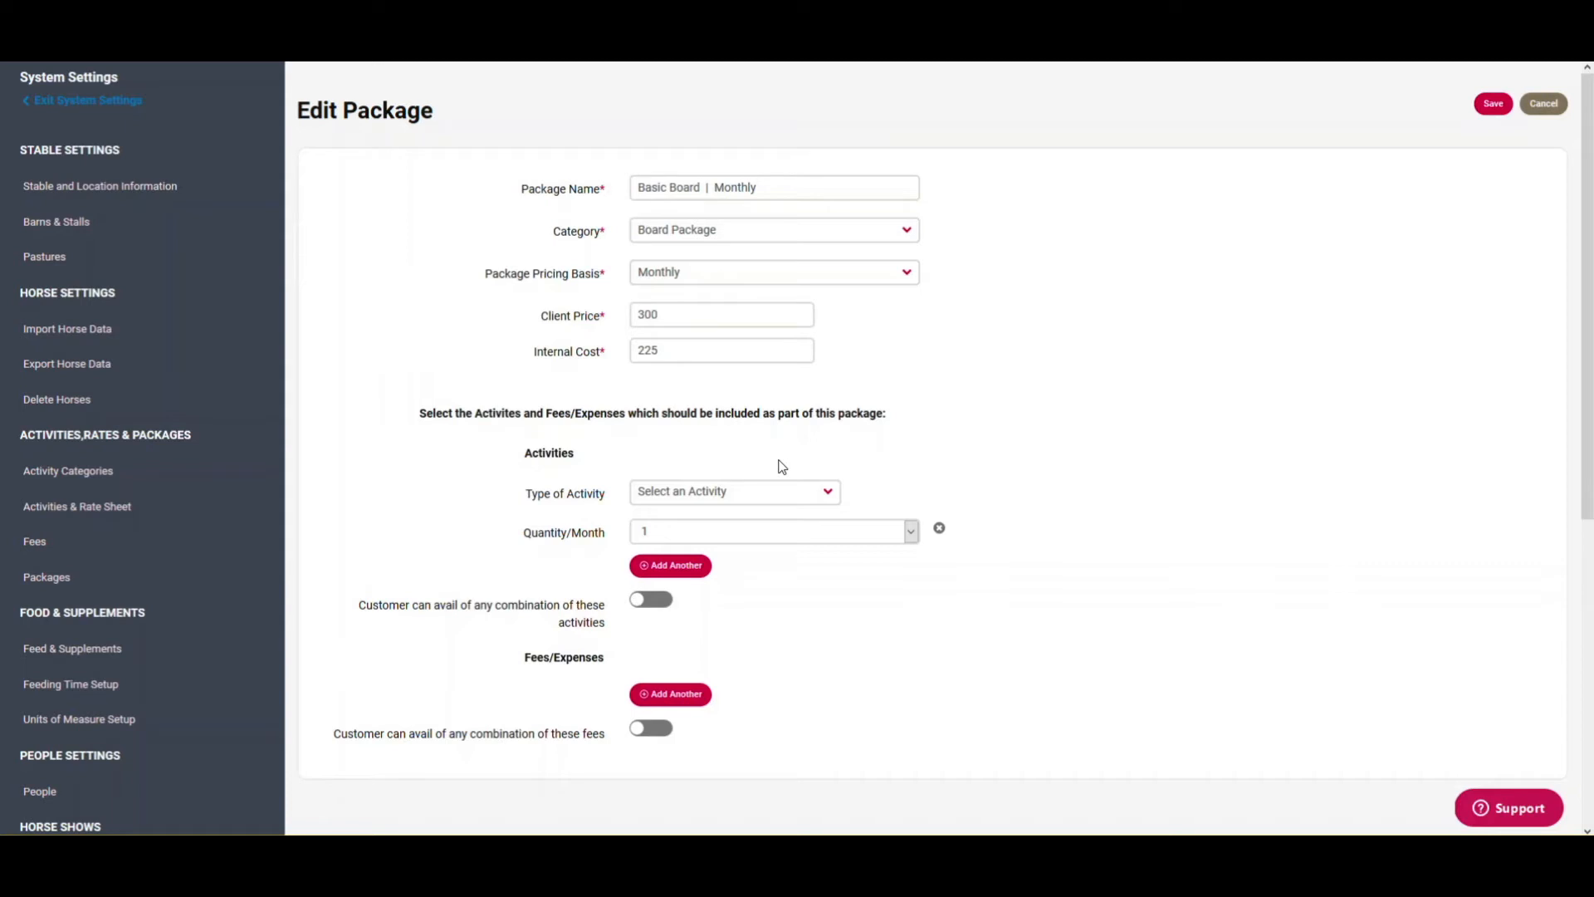
{"action": "left_click", "coordinate": [829, 496]}
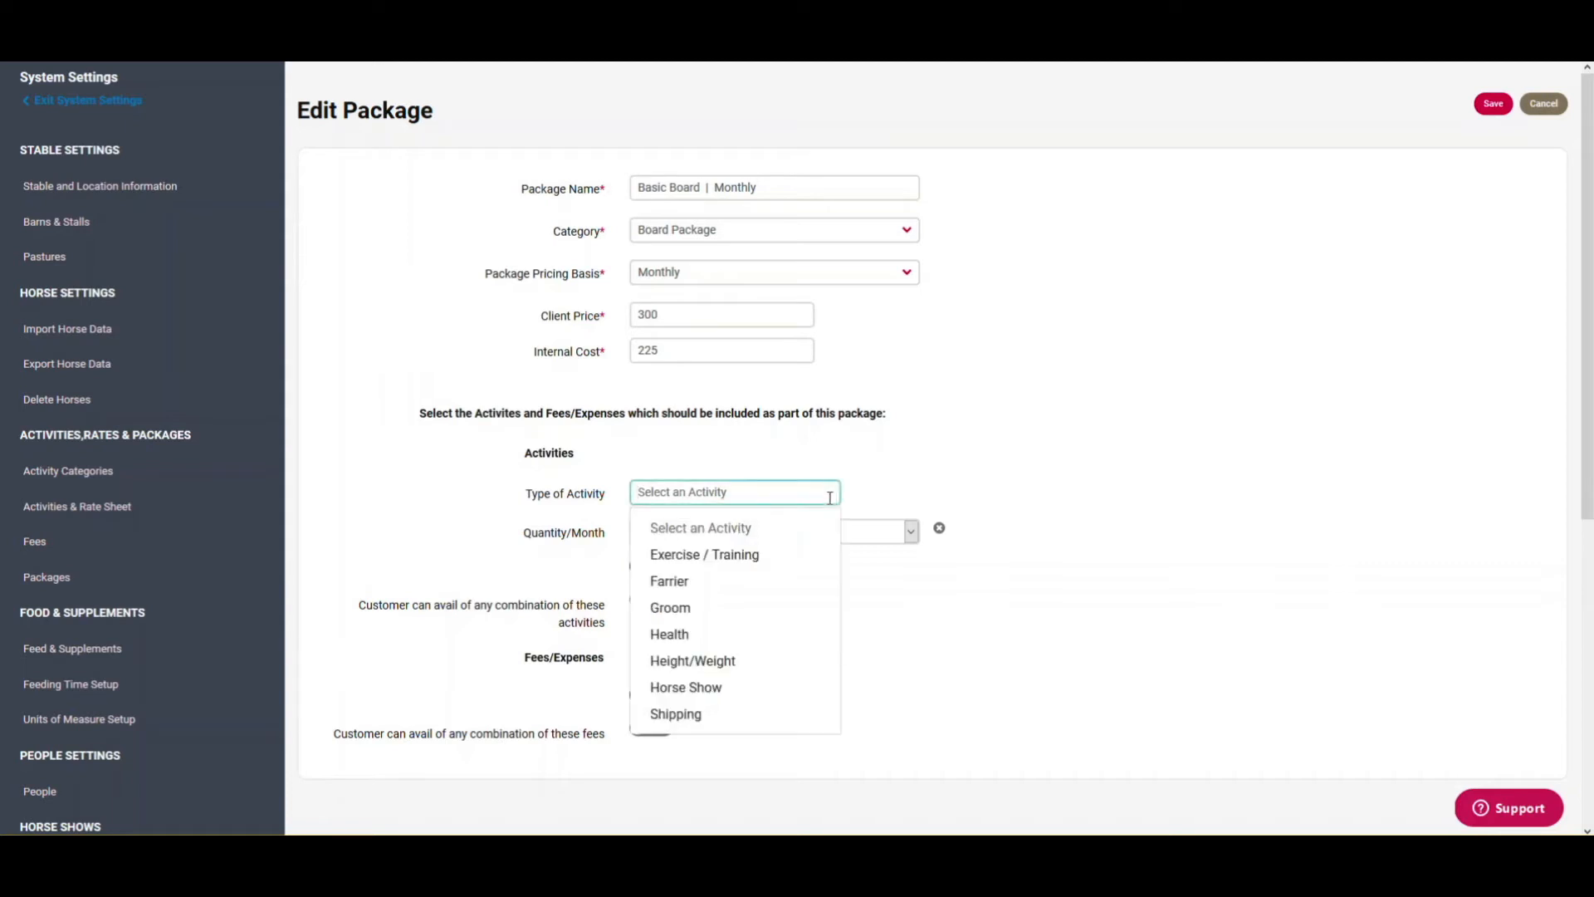
{"action": "left_click", "coordinate": [739, 561]}
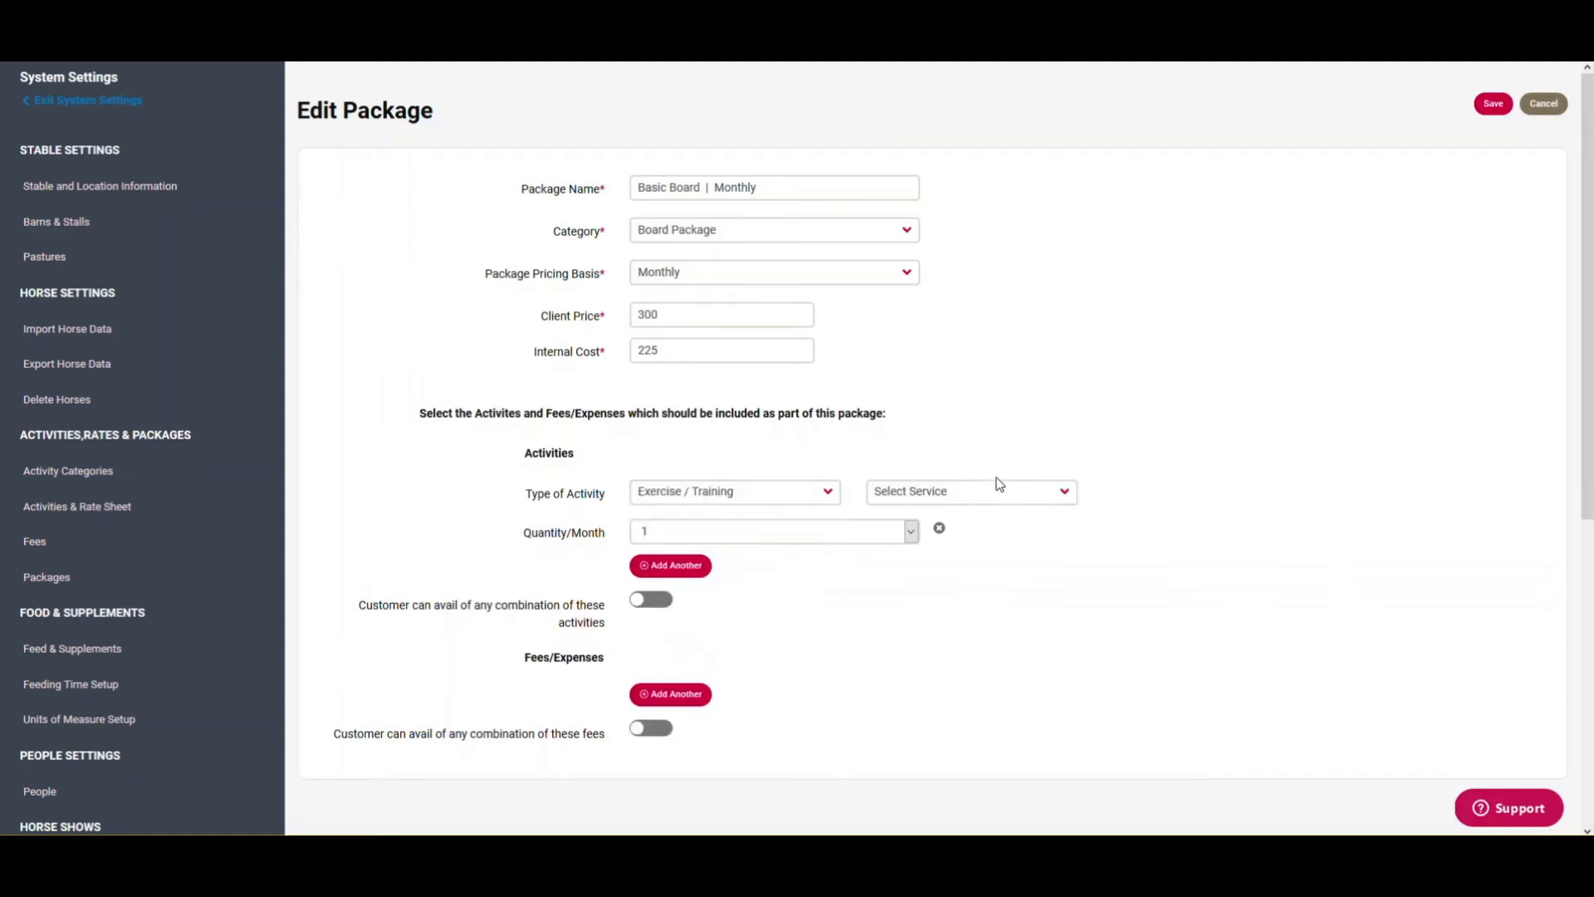
{"action": "left_click", "coordinate": [1028, 496]}
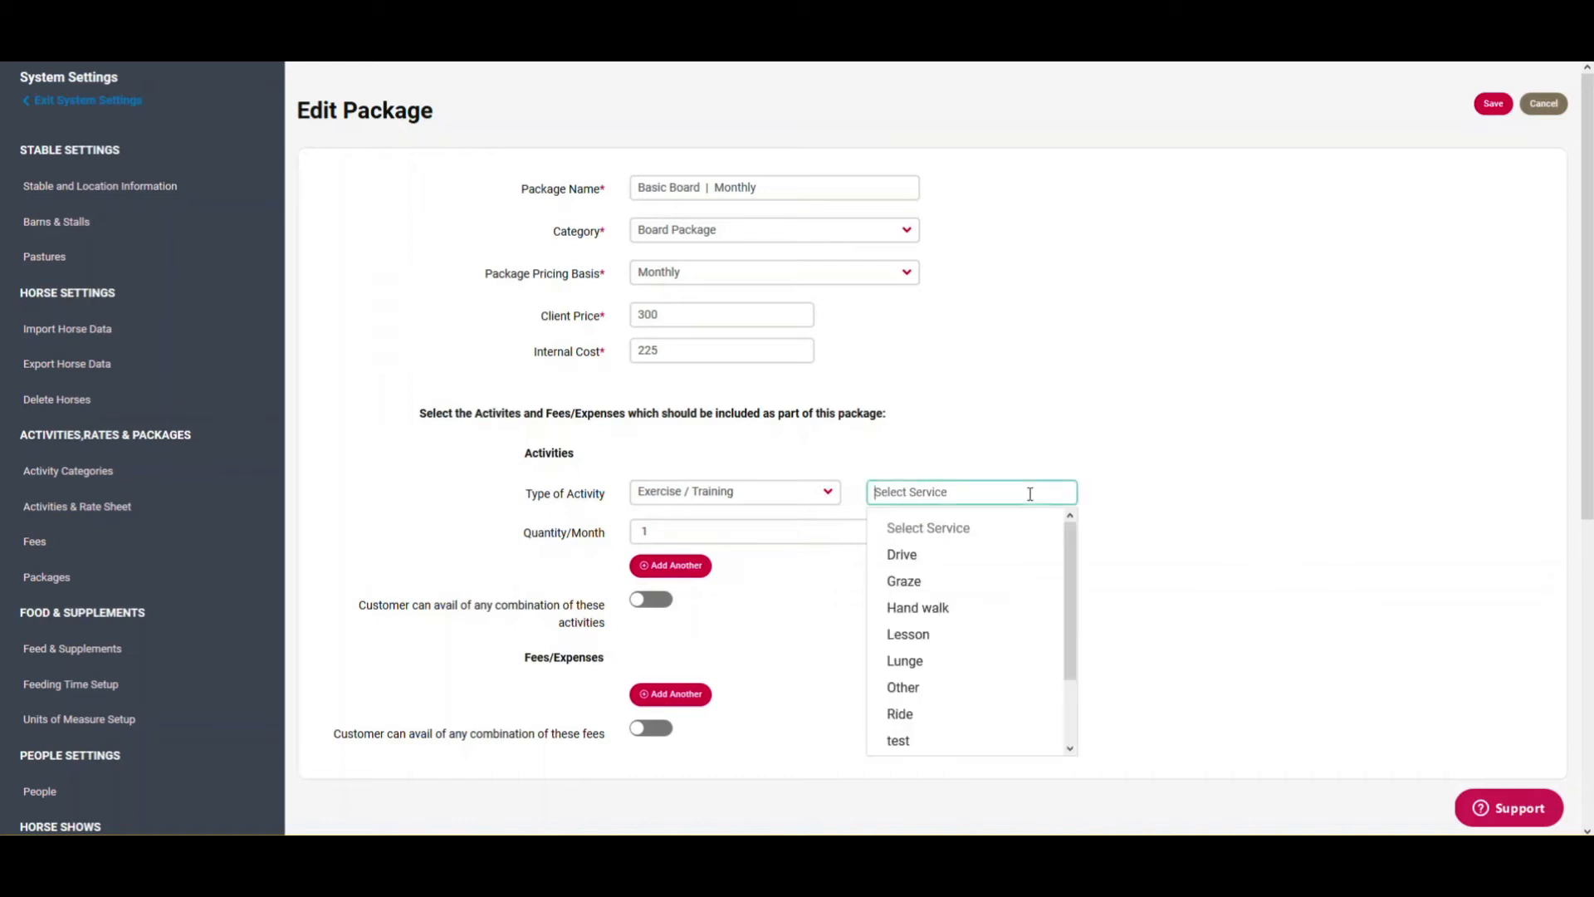
{"action": "left_click", "coordinate": [935, 635]}
{"action": "left_click", "coordinate": [1196, 496]}
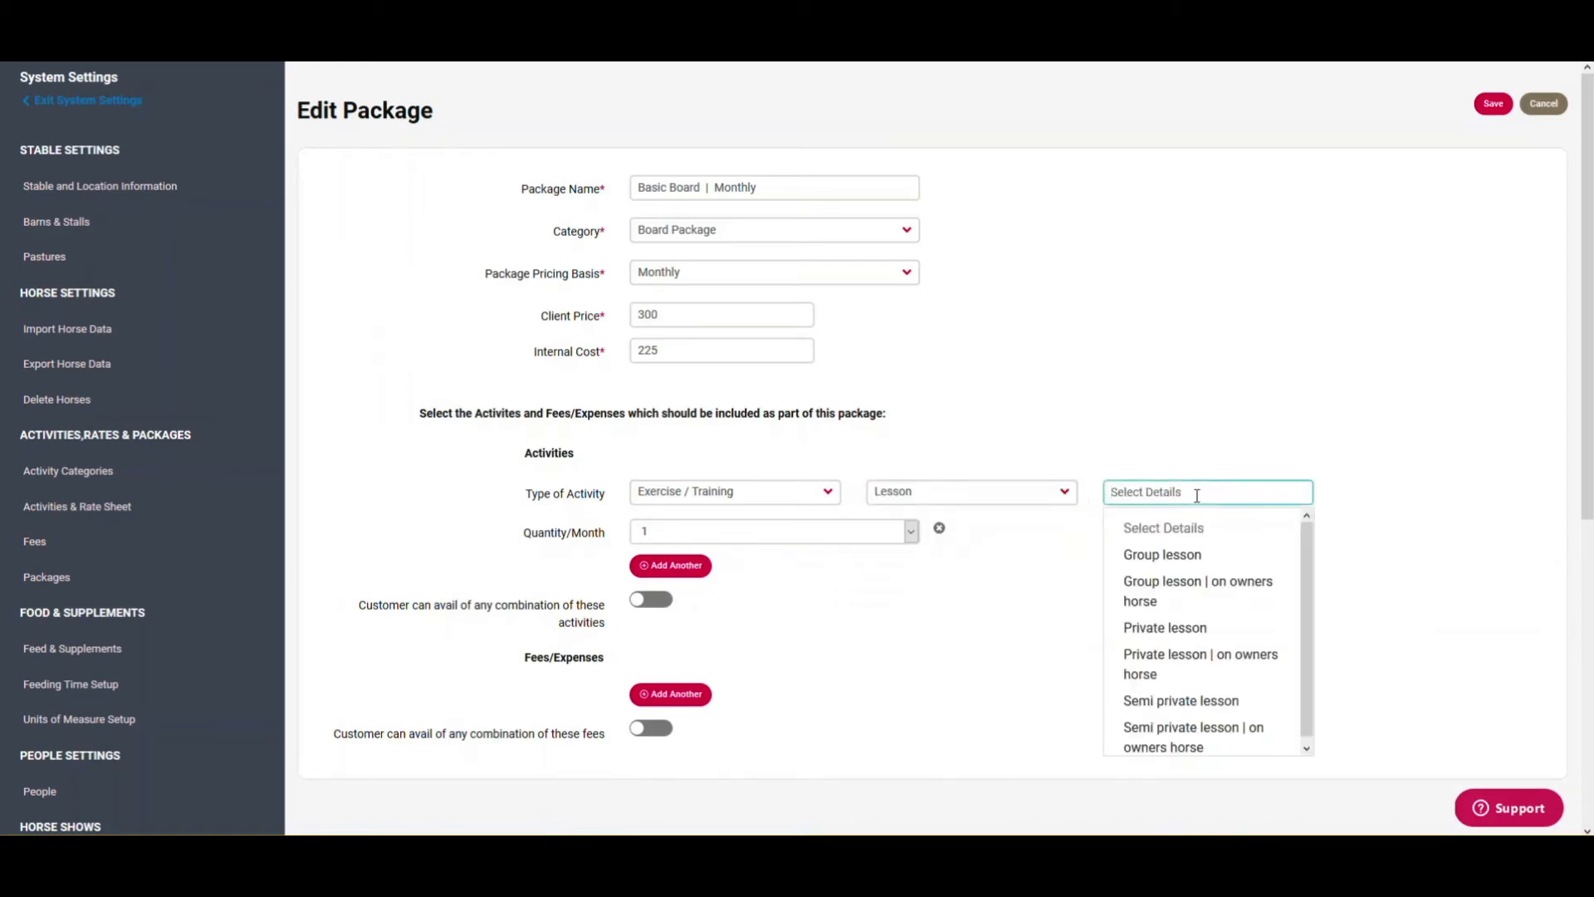
{"action": "left_click", "coordinate": [1189, 562]}
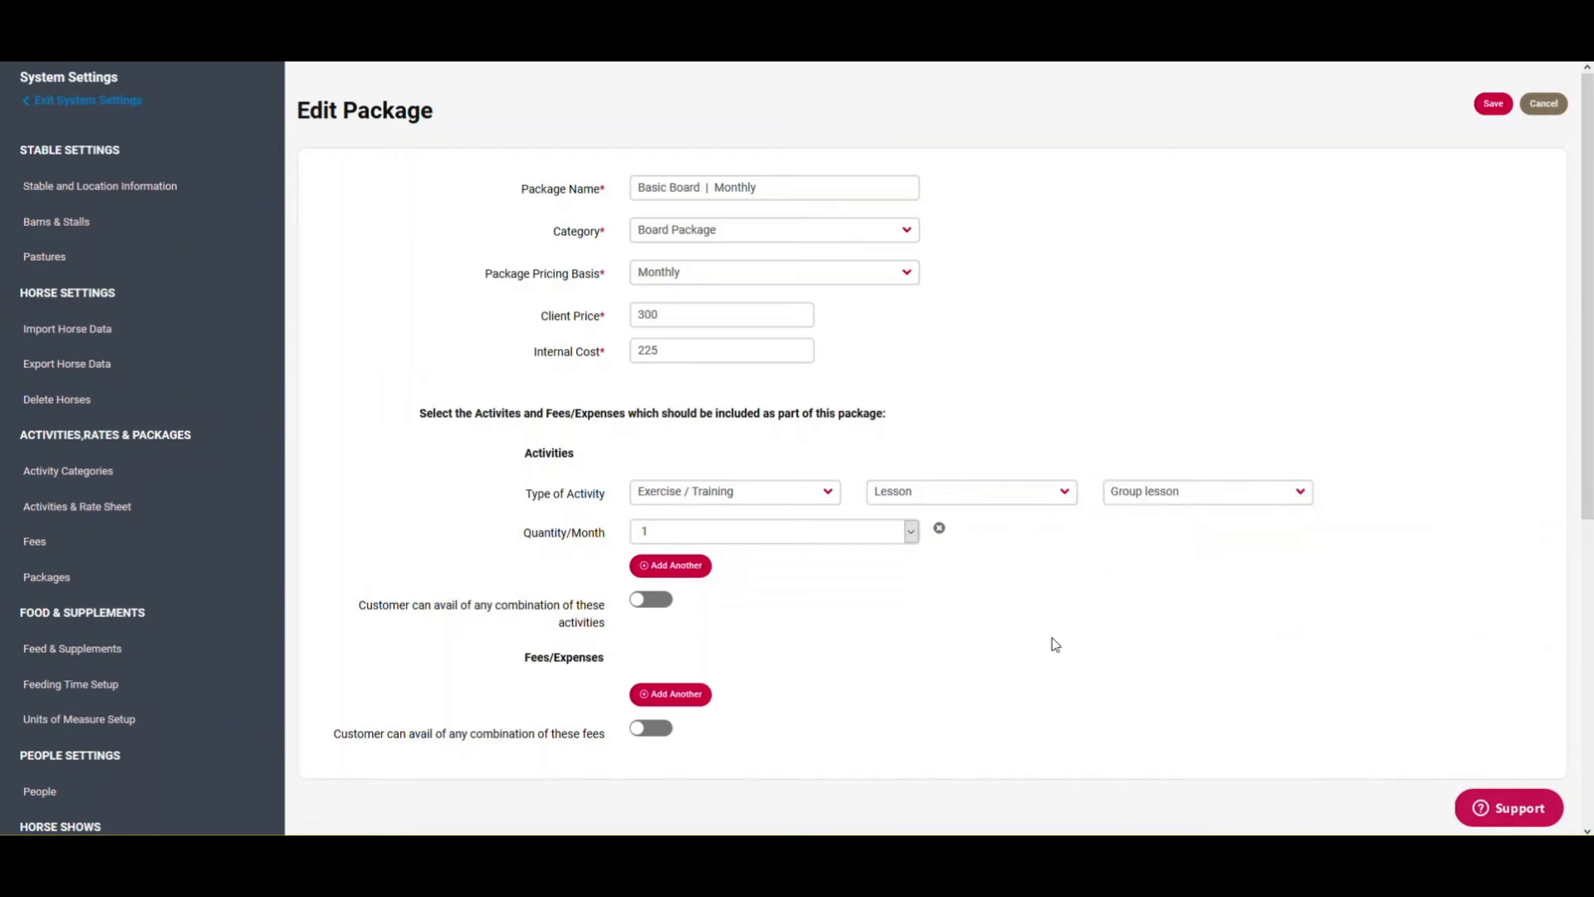
{"action": "left_click", "coordinate": [911, 531]}
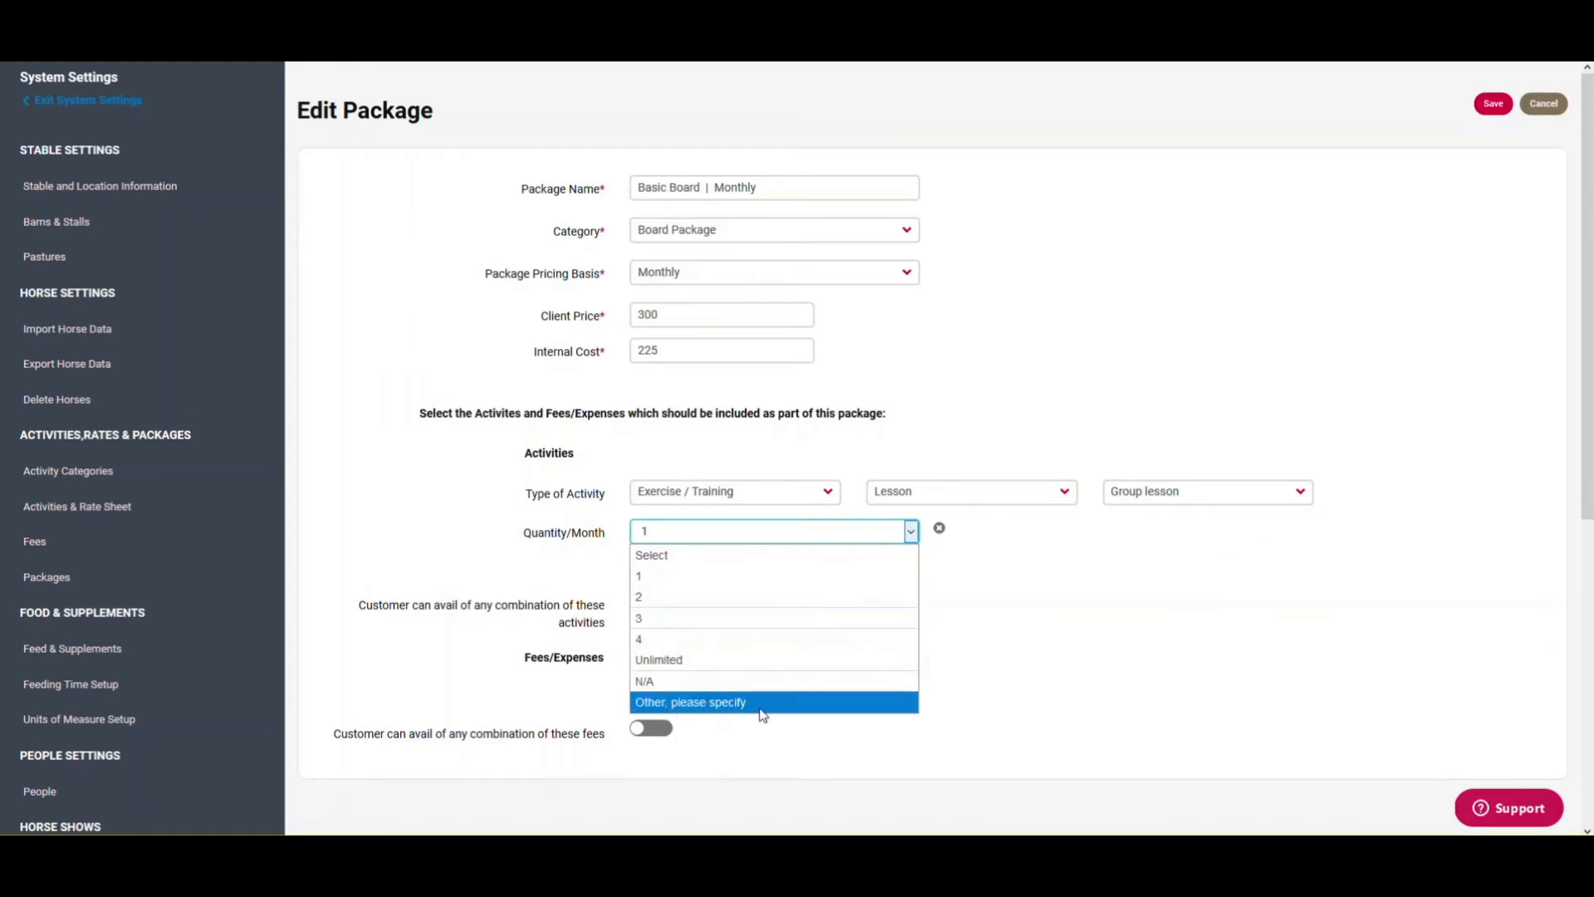
{"action": "left_click", "coordinate": [663, 597]}
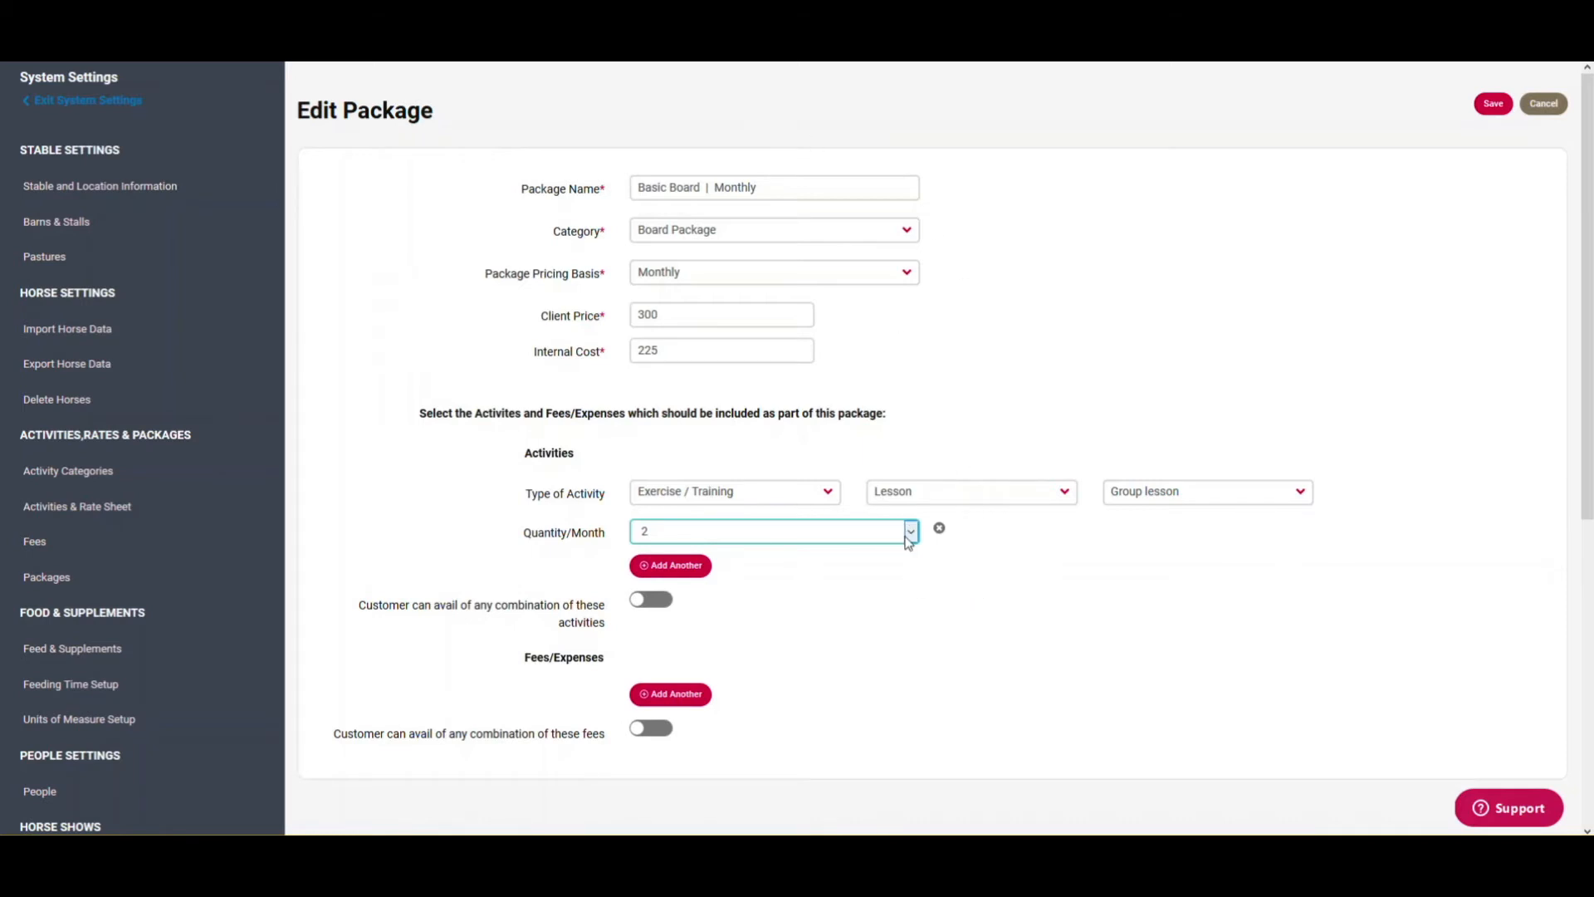
Step: Add a second Exercise / Training activity as Lesson, Private lesson, with a quantity of 2 per month
{"action": "left_click", "coordinate": [692, 571]}
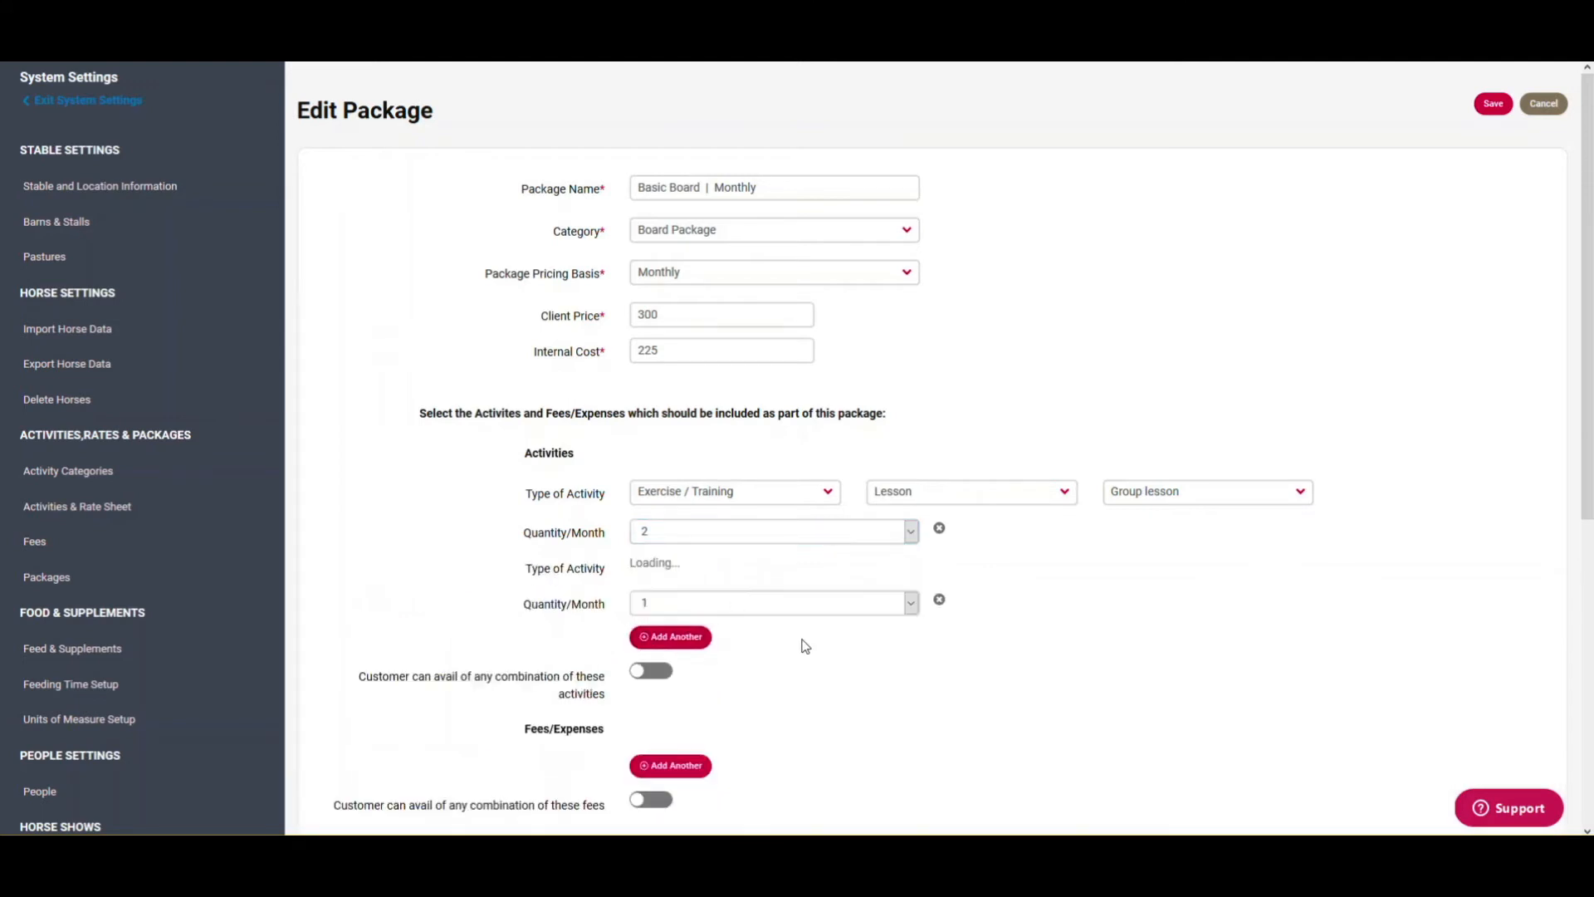
{"action": "left_click", "coordinate": [748, 573]}
{"action": "left_click", "coordinate": [701, 626]}
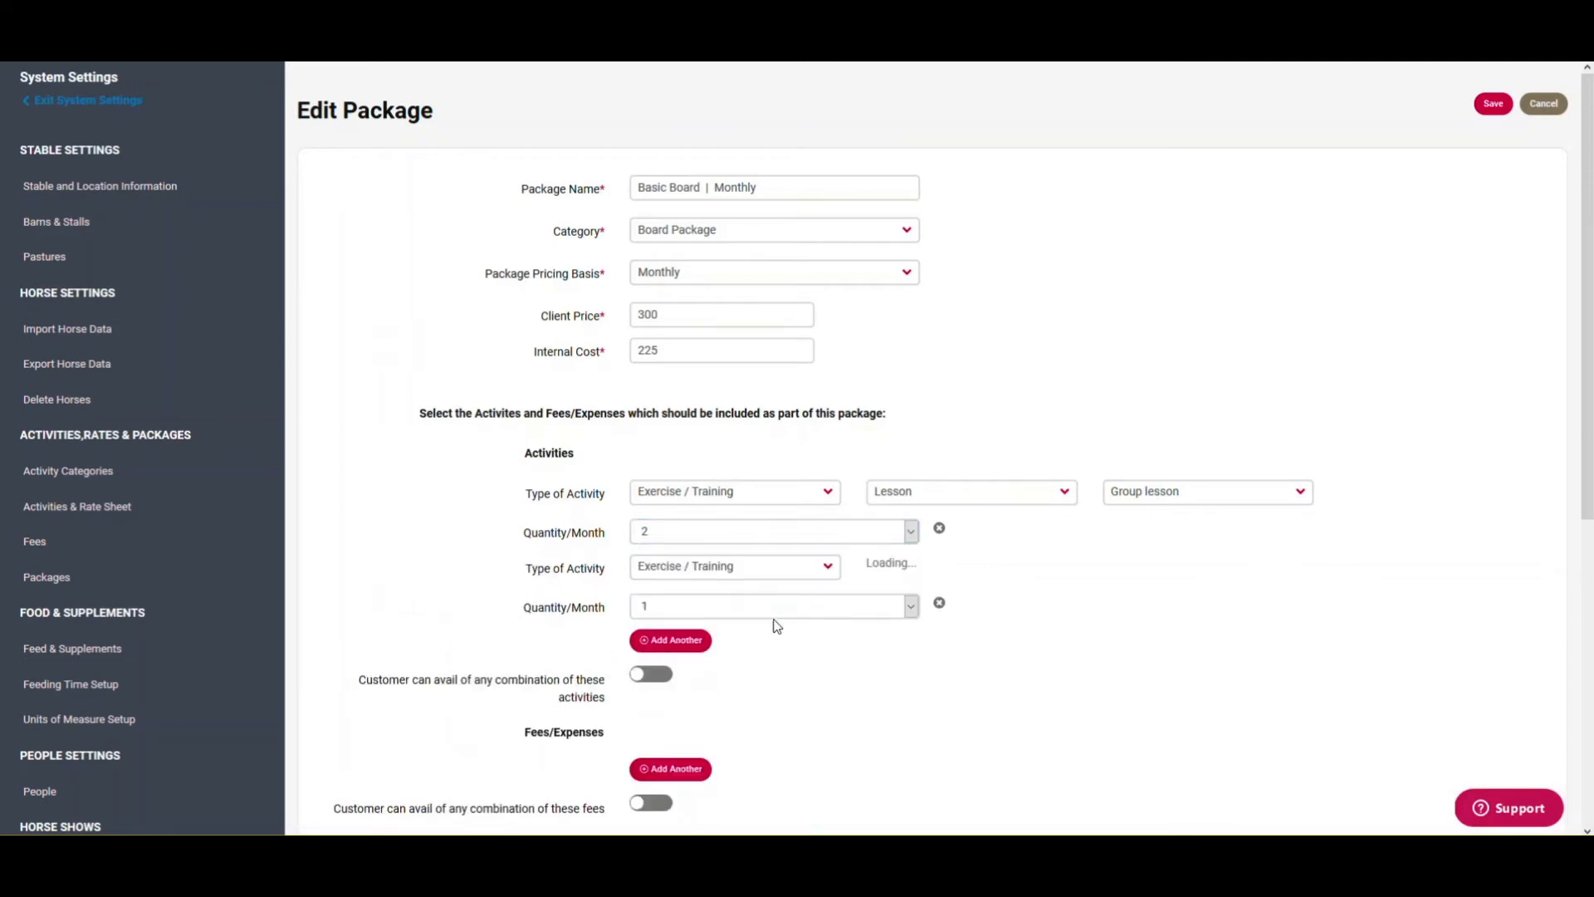
{"action": "left_click", "coordinate": [943, 570]}
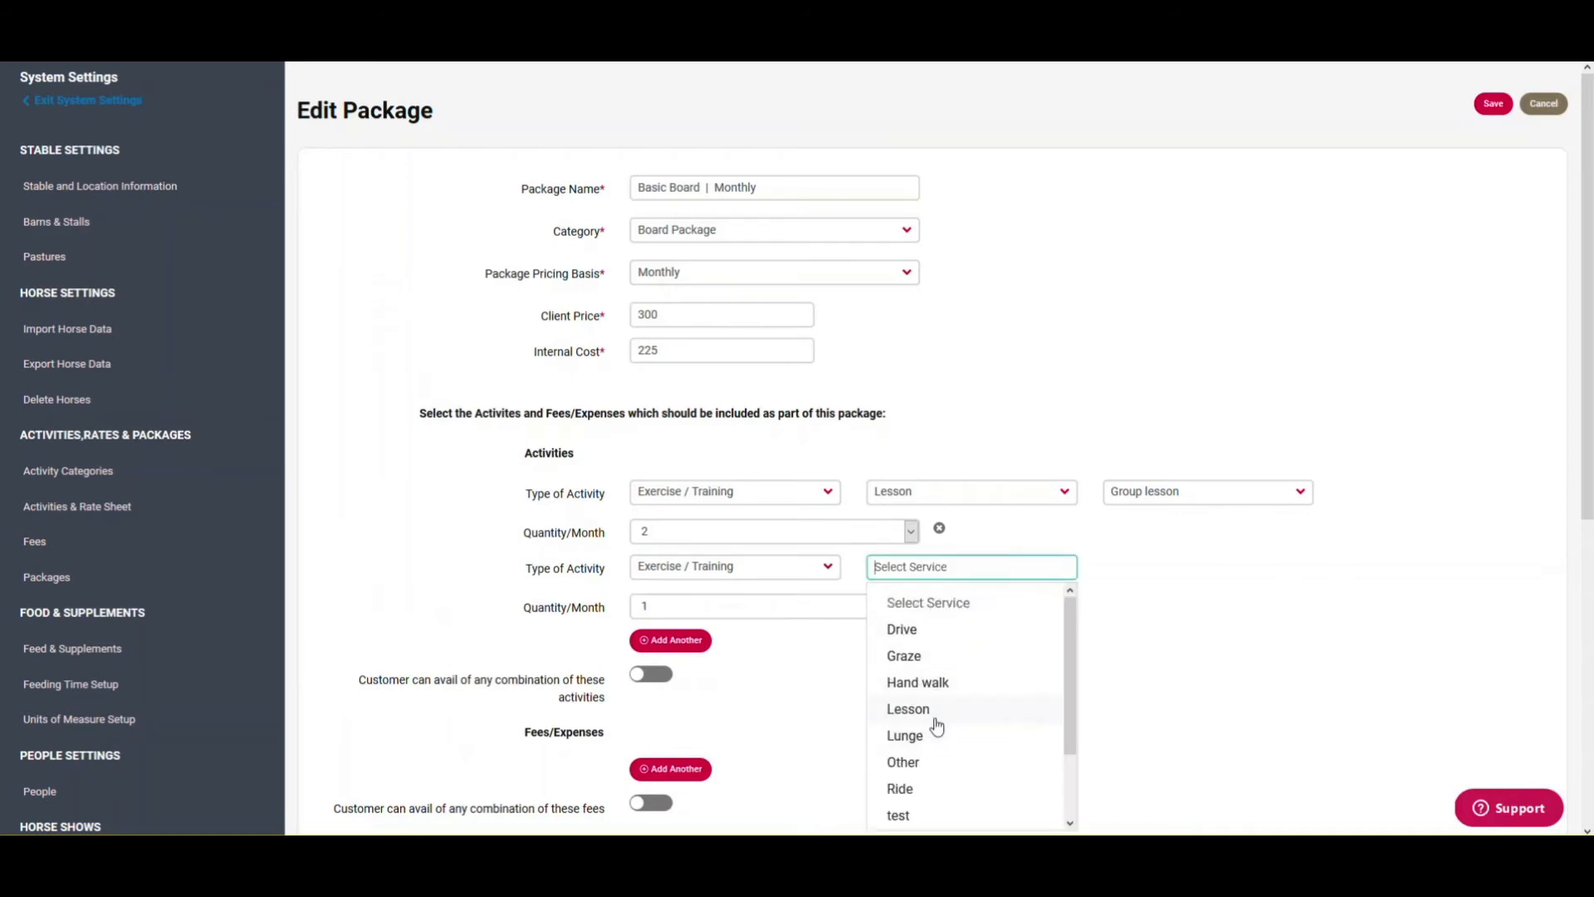
{"action": "left_click", "coordinate": [910, 710]}
{"action": "left_click", "coordinate": [1165, 573]}
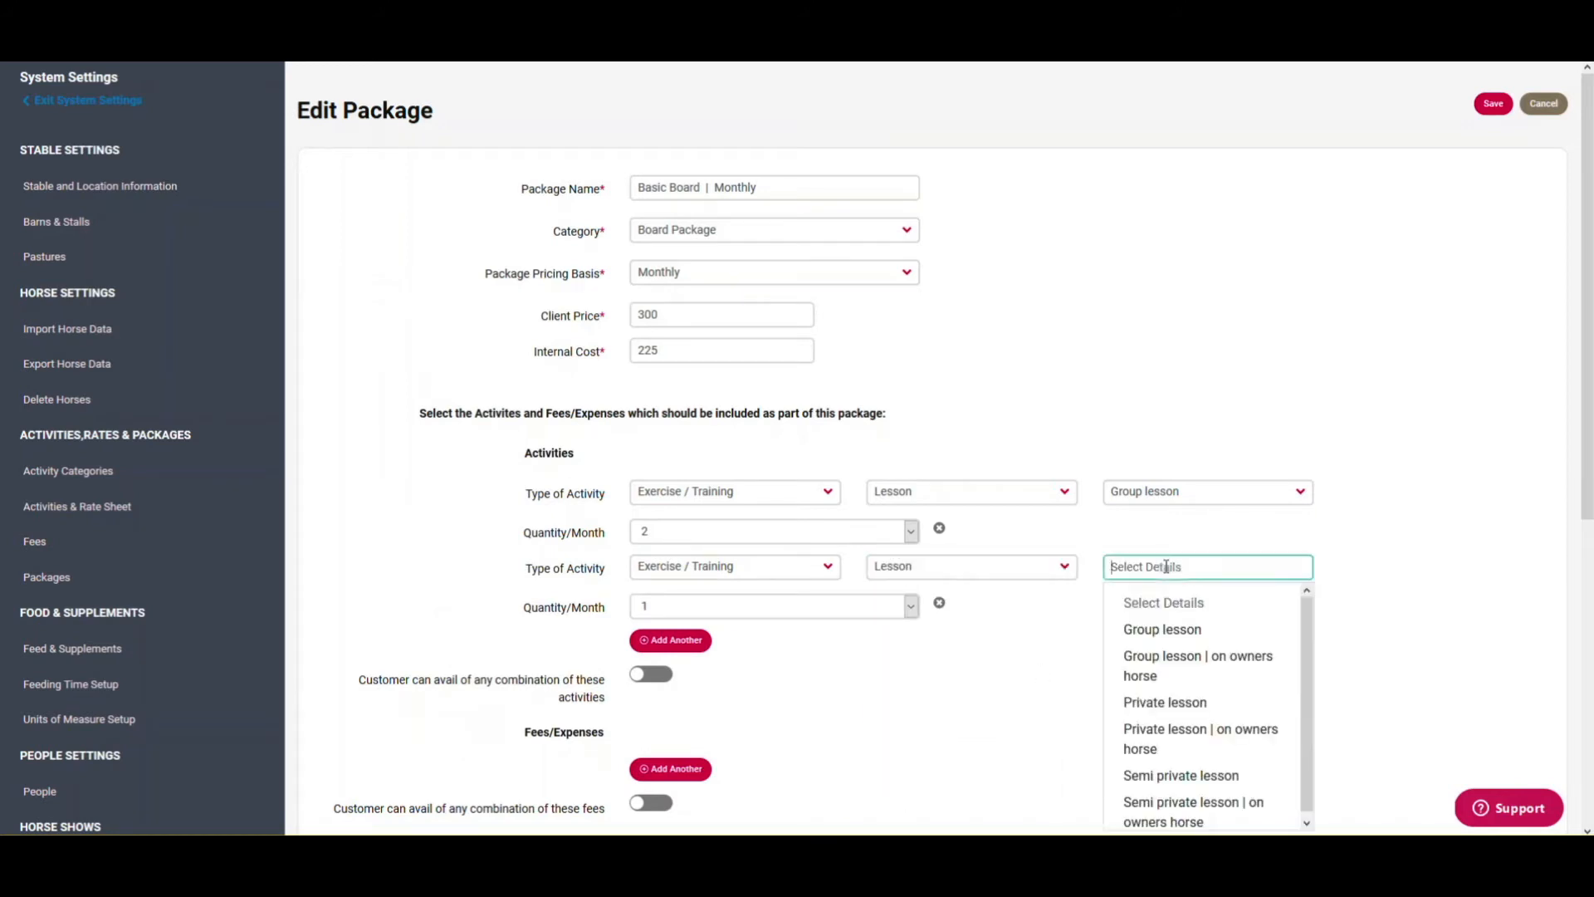
{"action": "left_click", "coordinate": [1173, 706]}
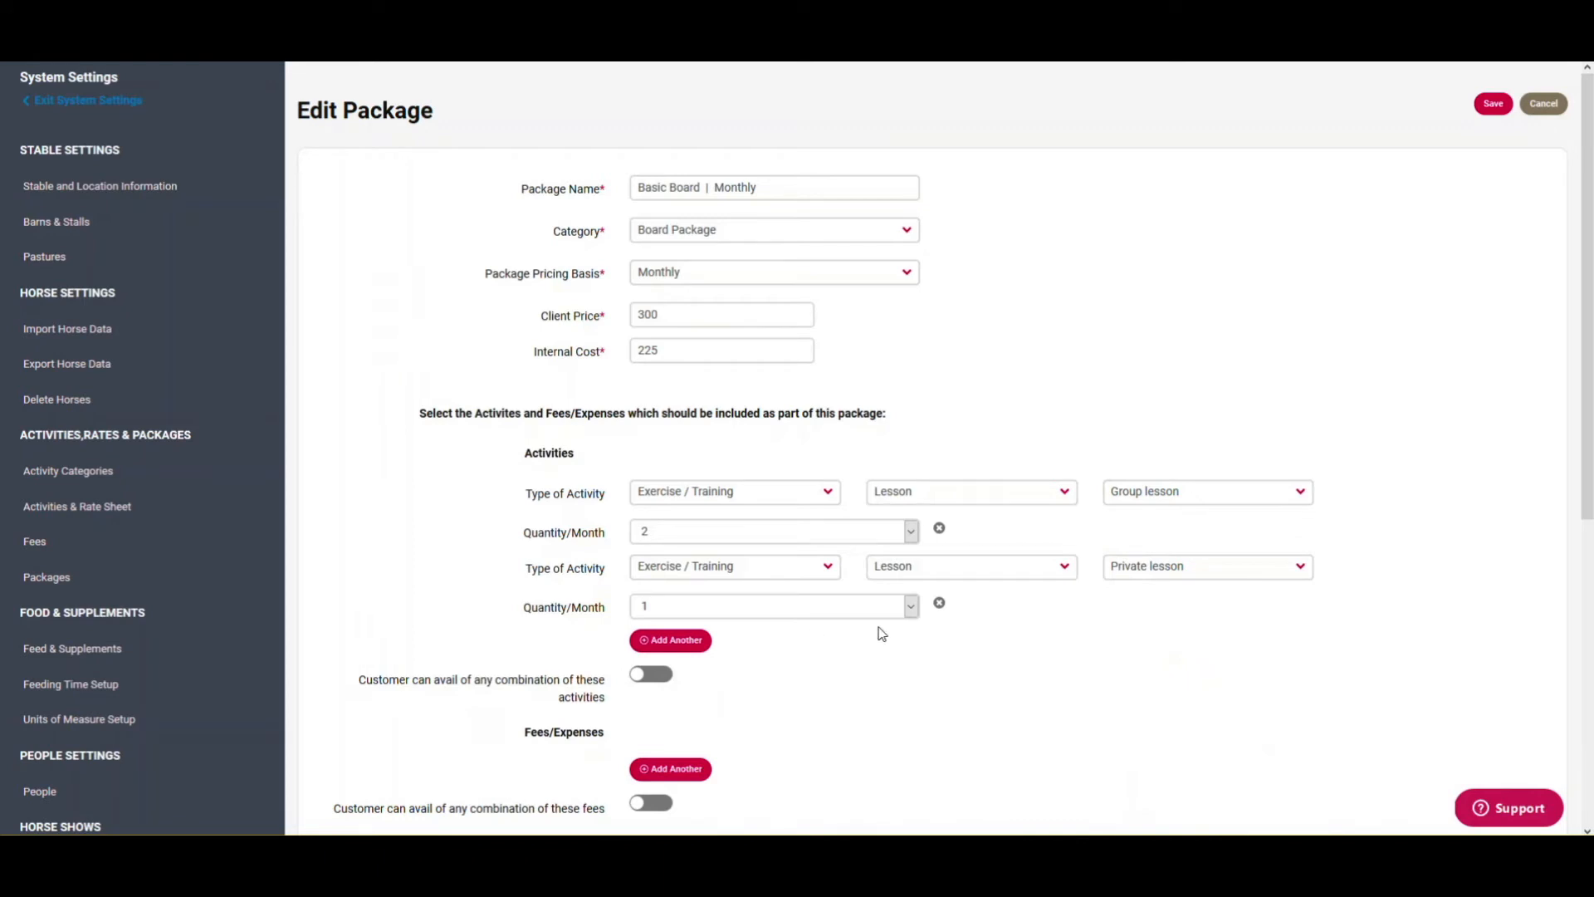
{"action": "left_click", "coordinate": [912, 607]}
{"action": "left_click", "coordinate": [722, 670]}
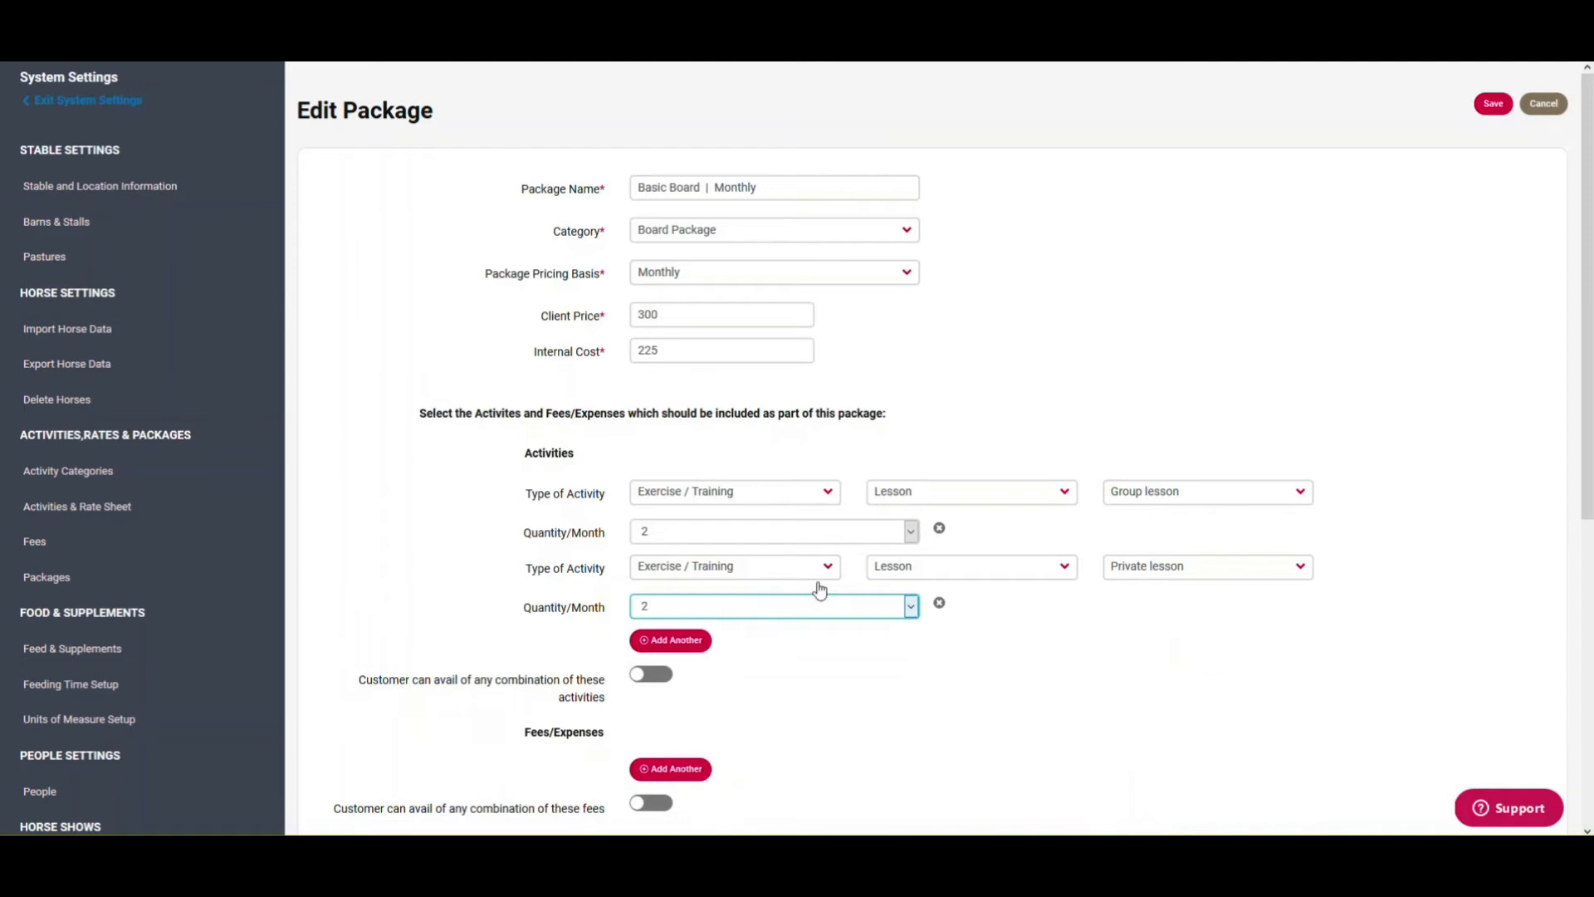
Step: Allow any combination of the two lesson activities with a quantity of 3, save the package and toggle its visibility
{"action": "left_click", "coordinate": [910, 607]}
{"action": "left_click", "coordinate": [763, 656]}
{"action": "left_click", "coordinate": [662, 677]}
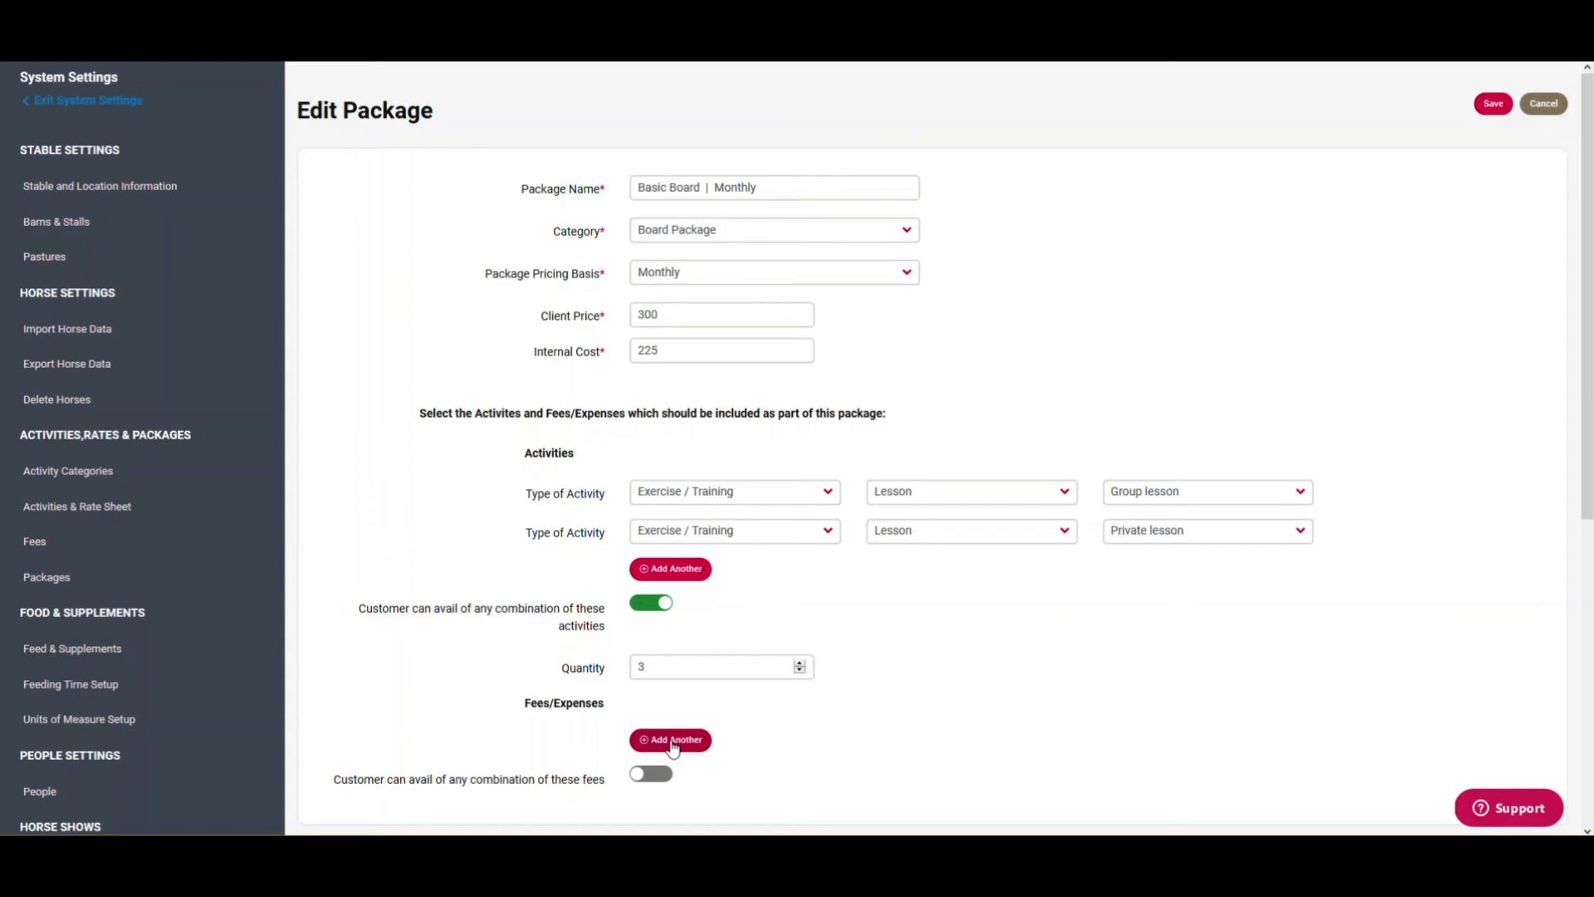
{"action": "left_click", "coordinate": [1487, 106]}
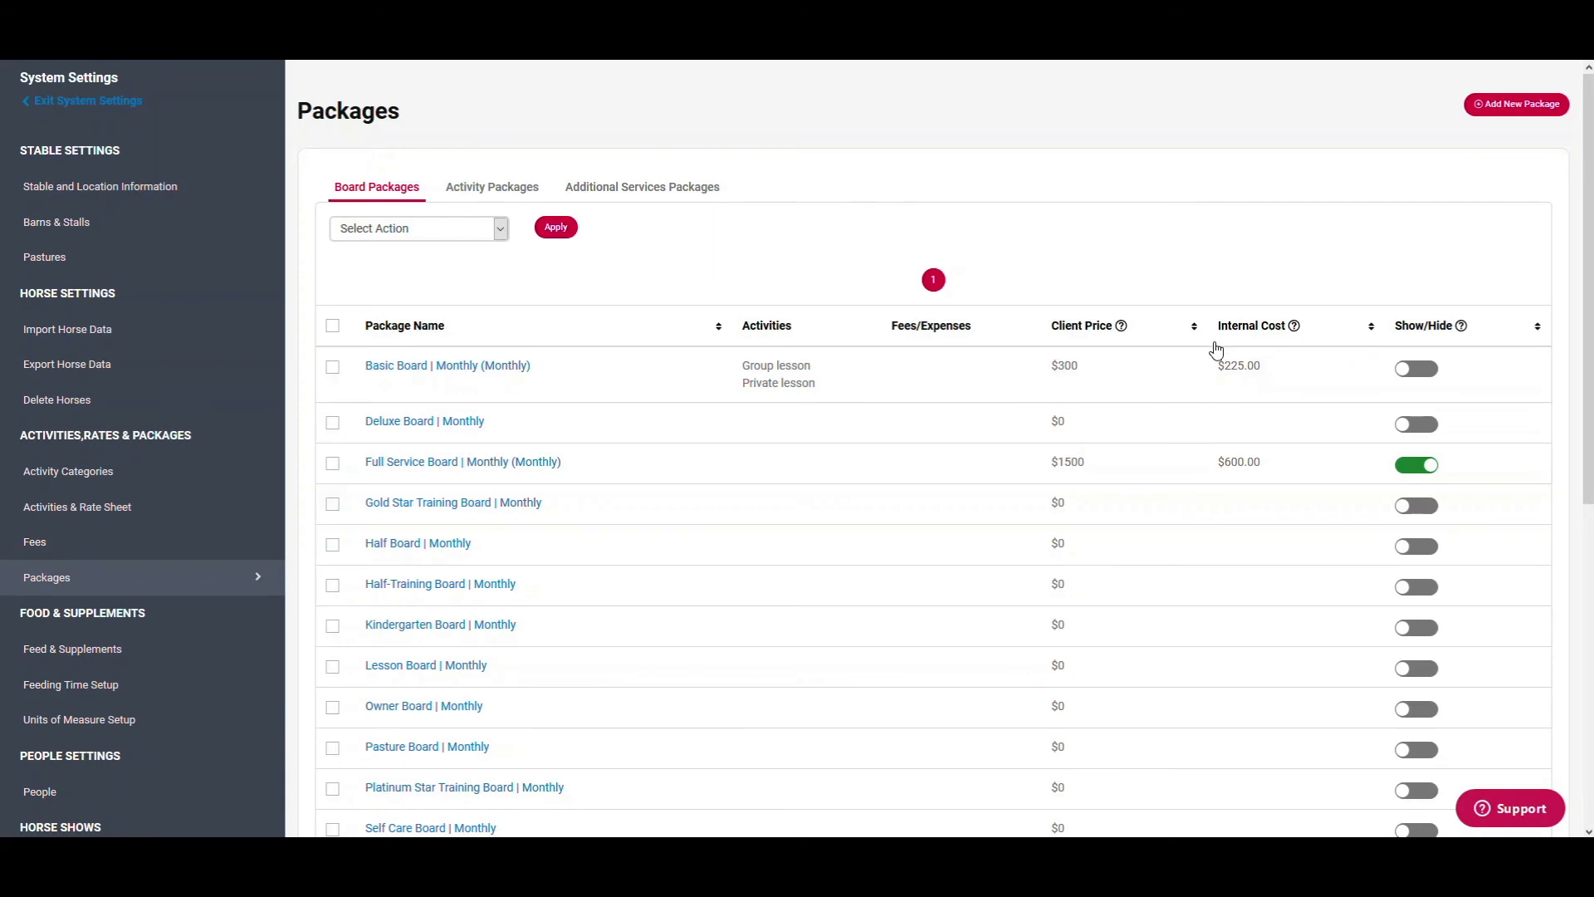
{"action": "left_click", "coordinate": [1428, 375]}
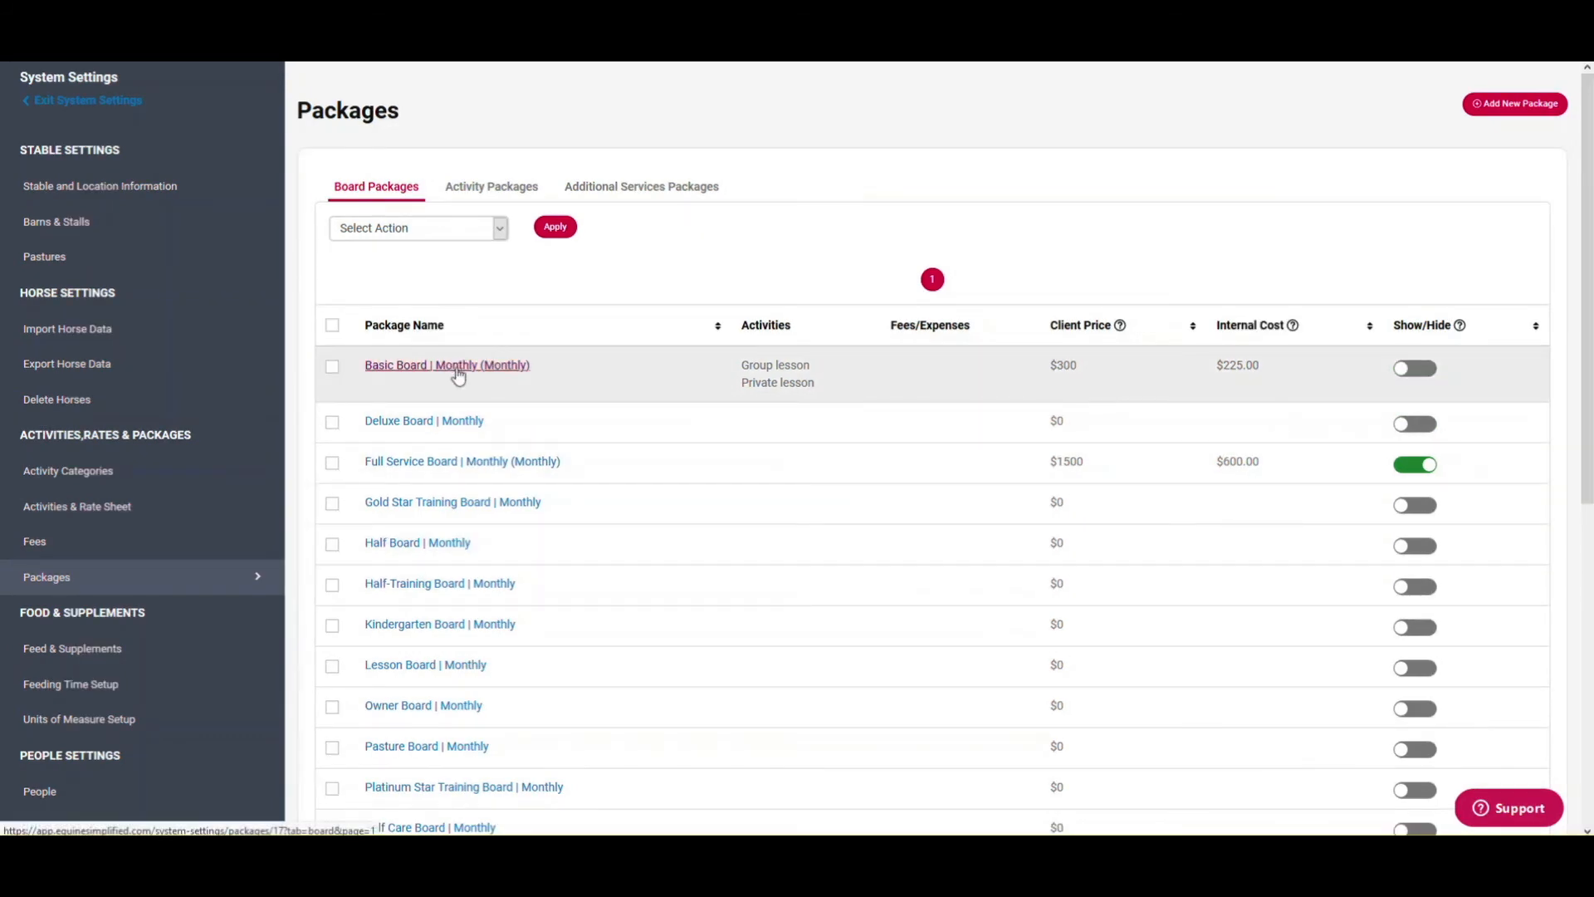
Step: Look over the activity packages and the blank form for adding a new package, leaving it without saving
{"action": "left_click", "coordinate": [494, 190]}
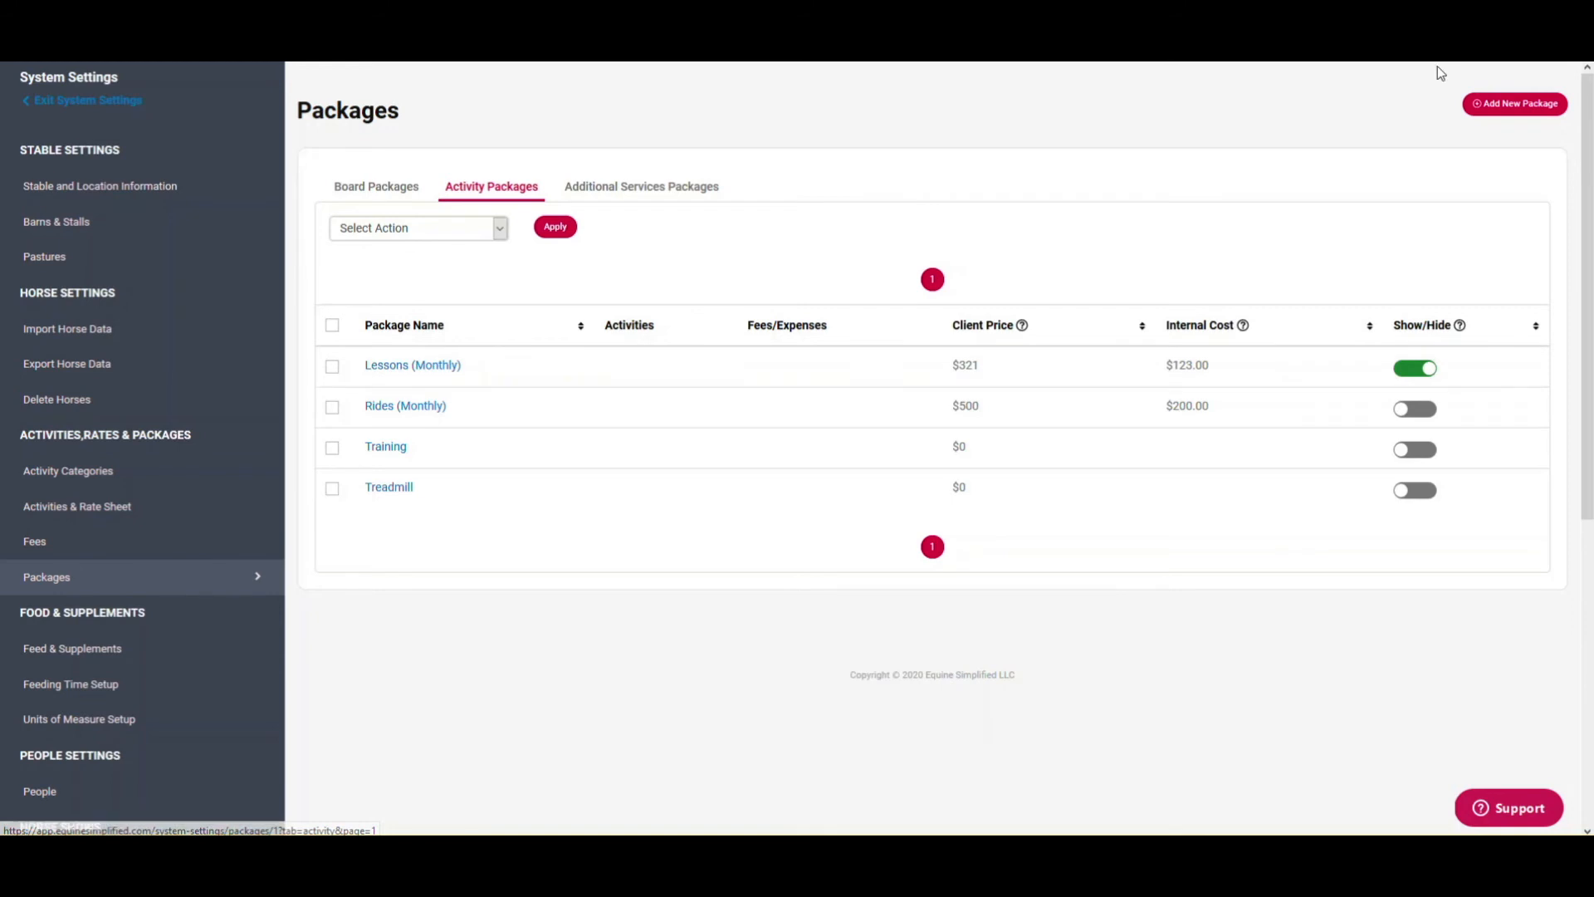
{"action": "left_click", "coordinate": [1485, 105]}
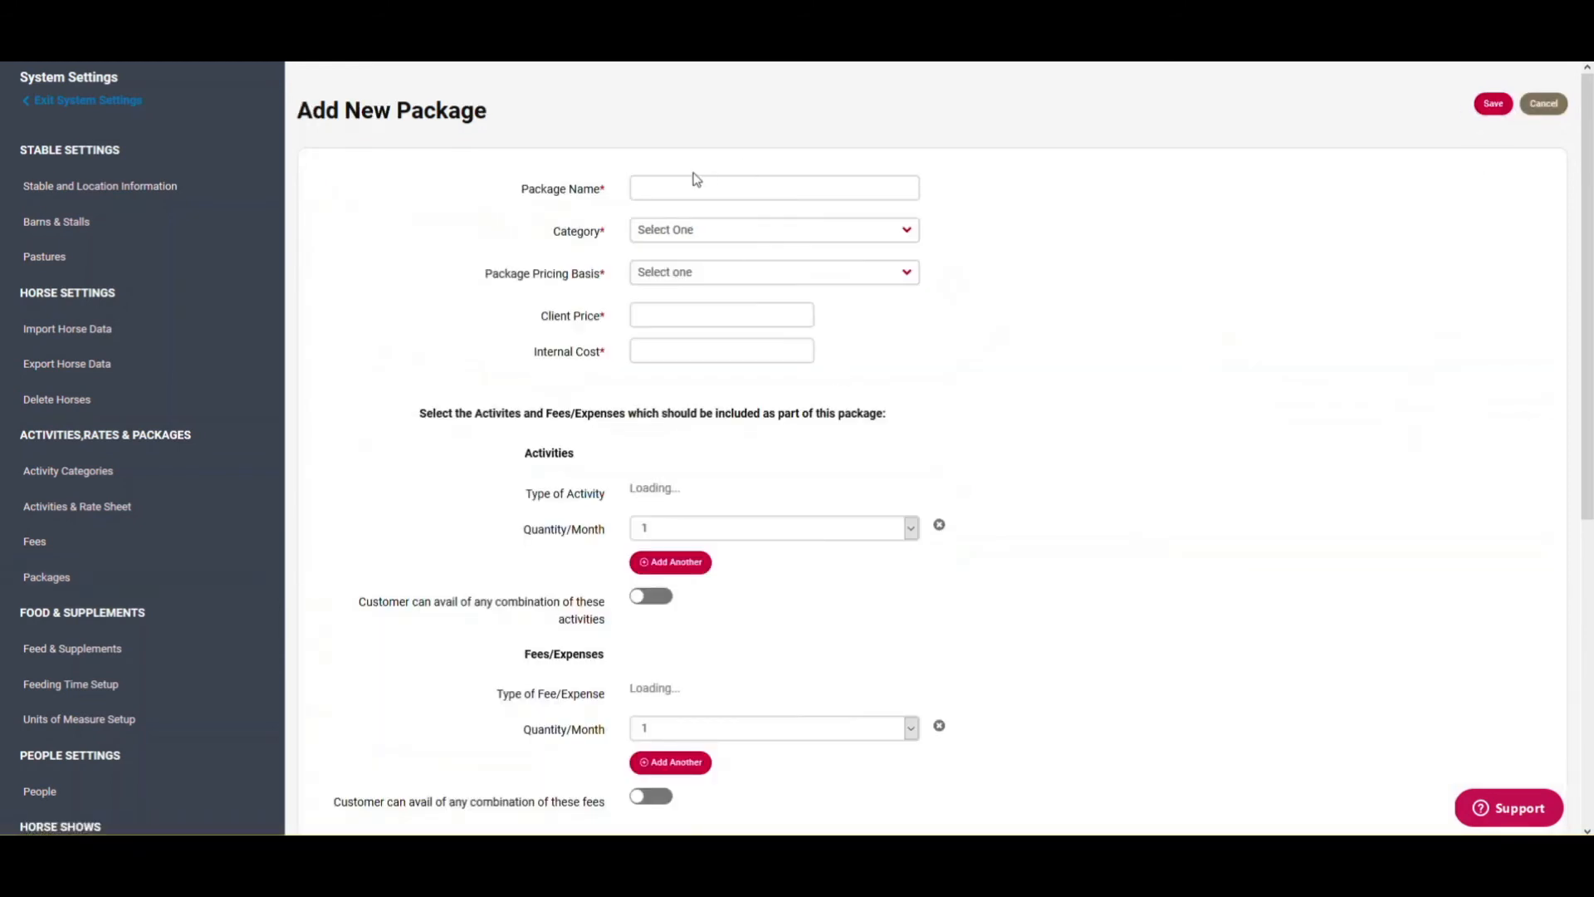
{"action": "left_click", "coordinate": [737, 191]}
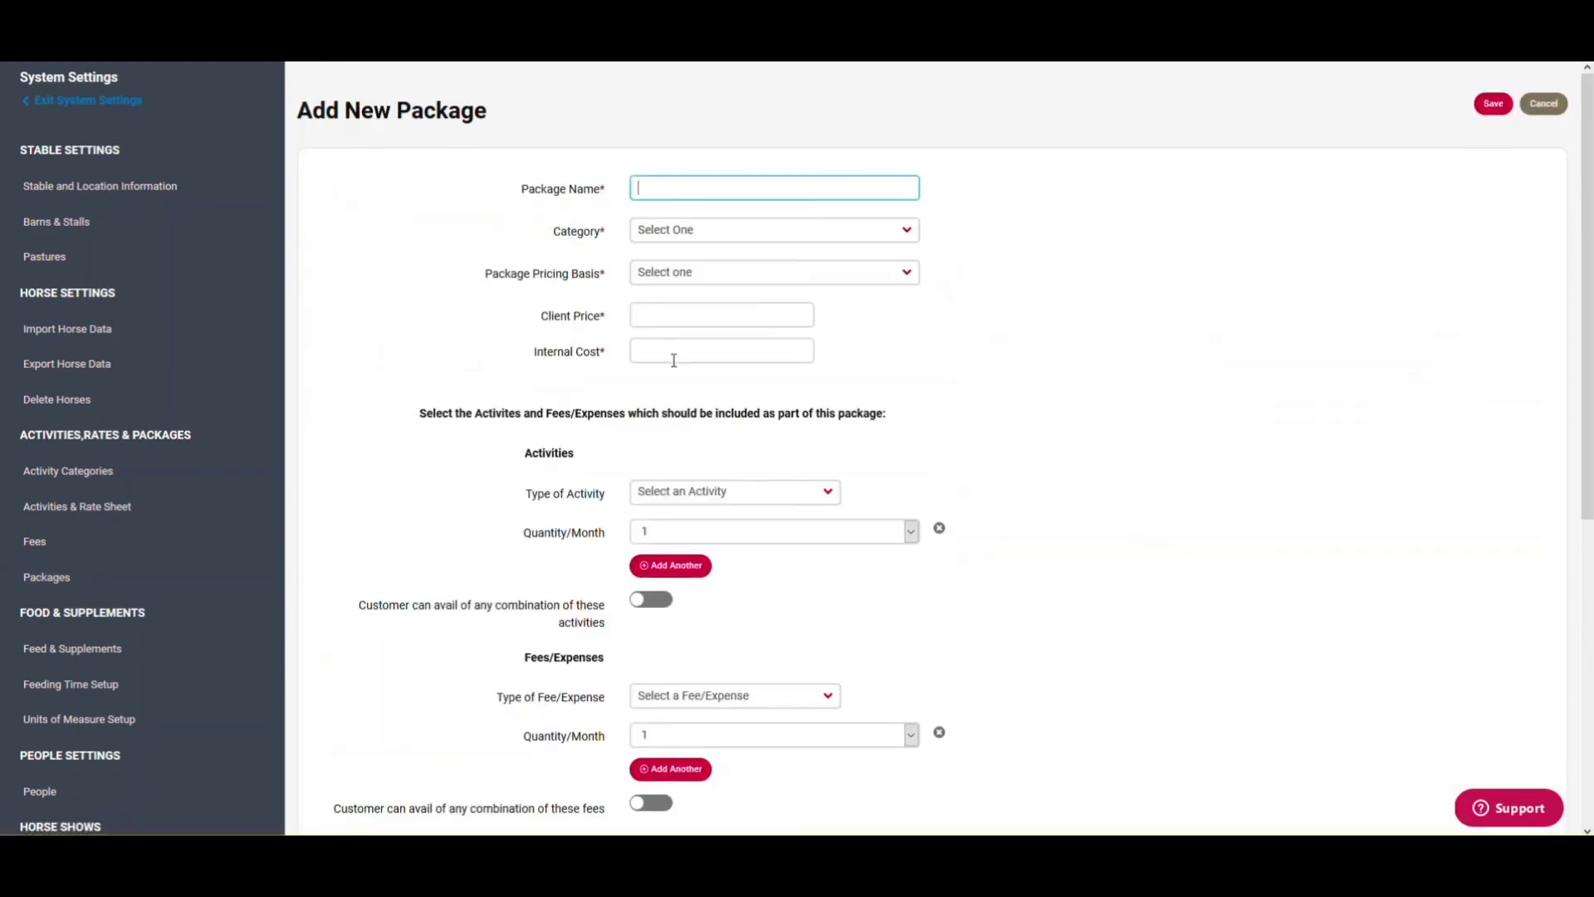
{"action": "left_click", "coordinate": [1543, 104]}
Step: Review the full list of additional services packages
{"action": "left_click", "coordinate": [689, 188]}
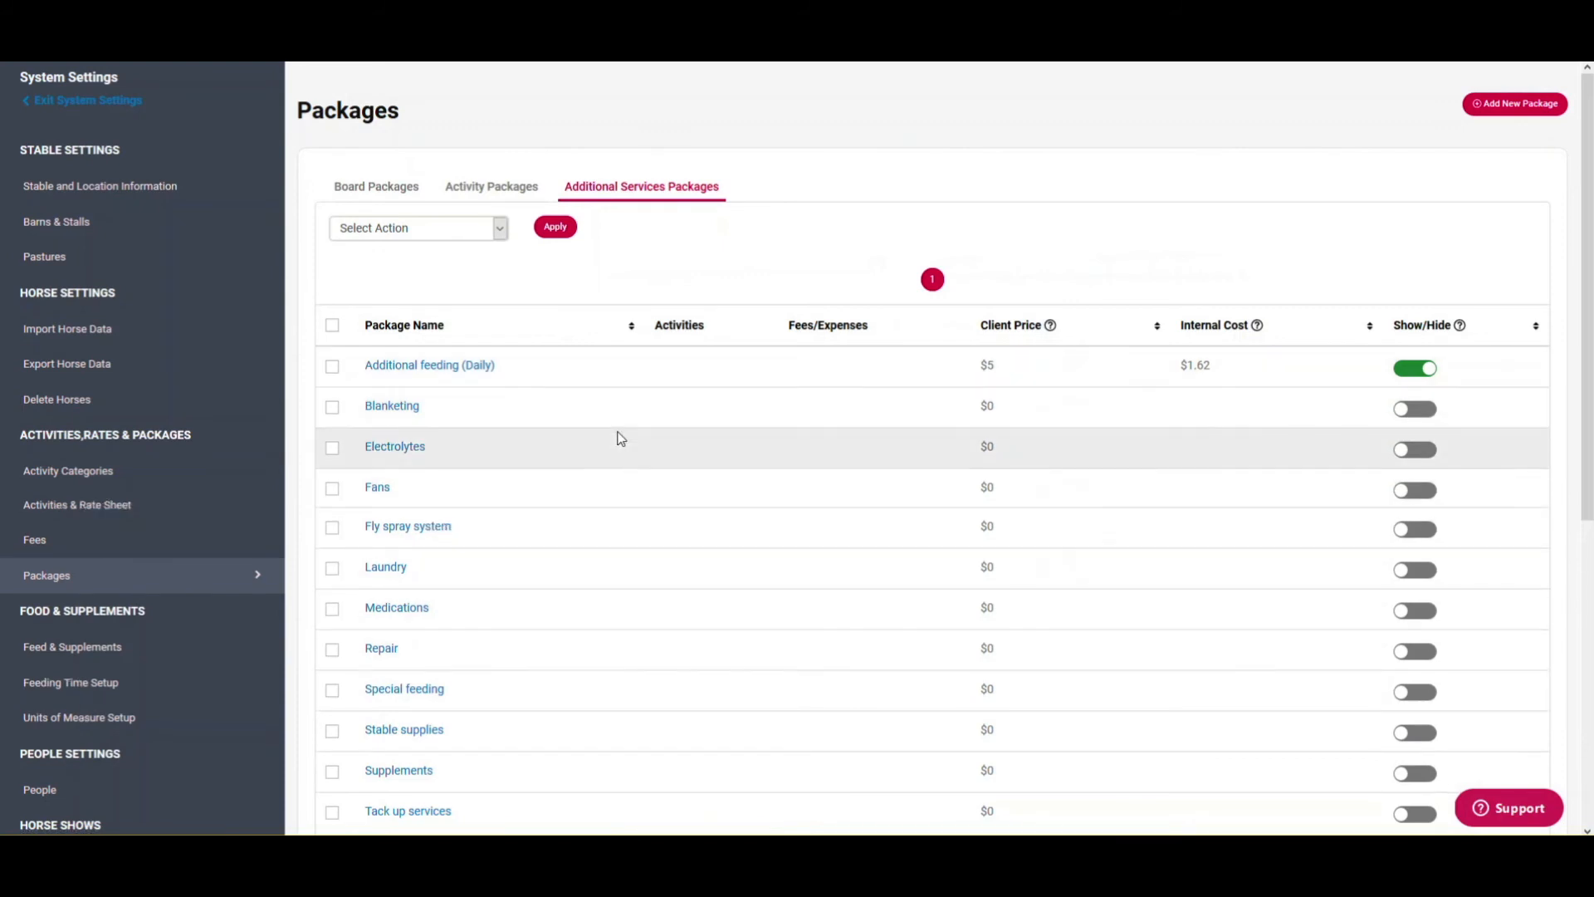
{"action": "scroll", "coordinate": [452, 374], "scroll_direction": "down", "scroll_amount": 2}
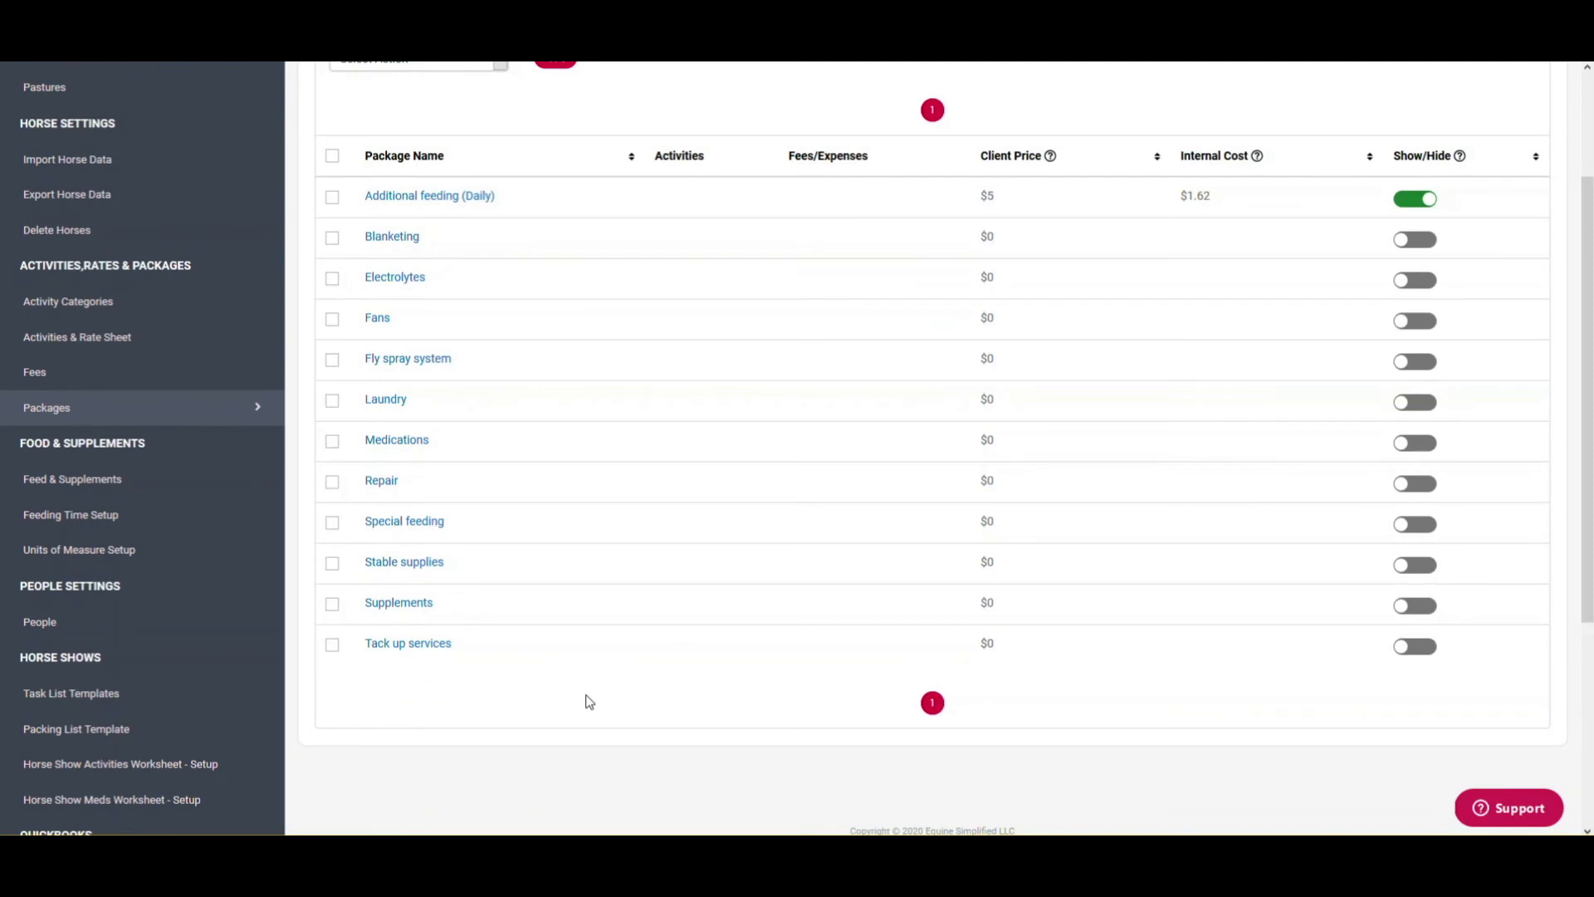
{"action": "scroll", "coordinate": [610, 656], "scroll_direction": "up", "scroll_amount": 2}
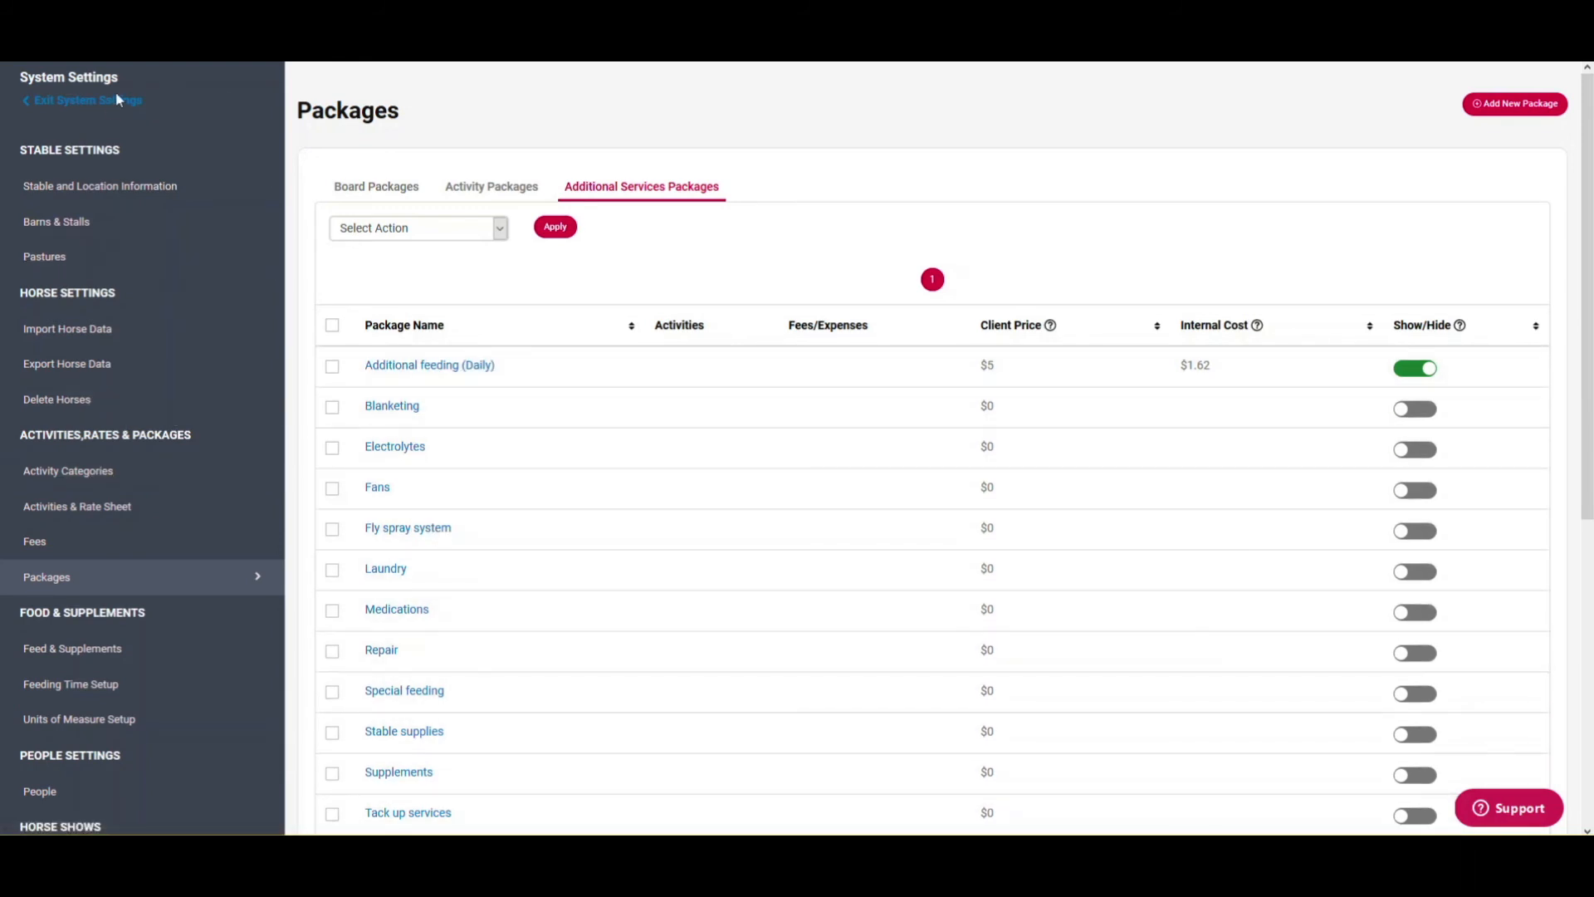
Step: Exit the system settings and review the location and package details for Derby and for all horses
{"action": "left_click", "coordinate": [94, 106]}
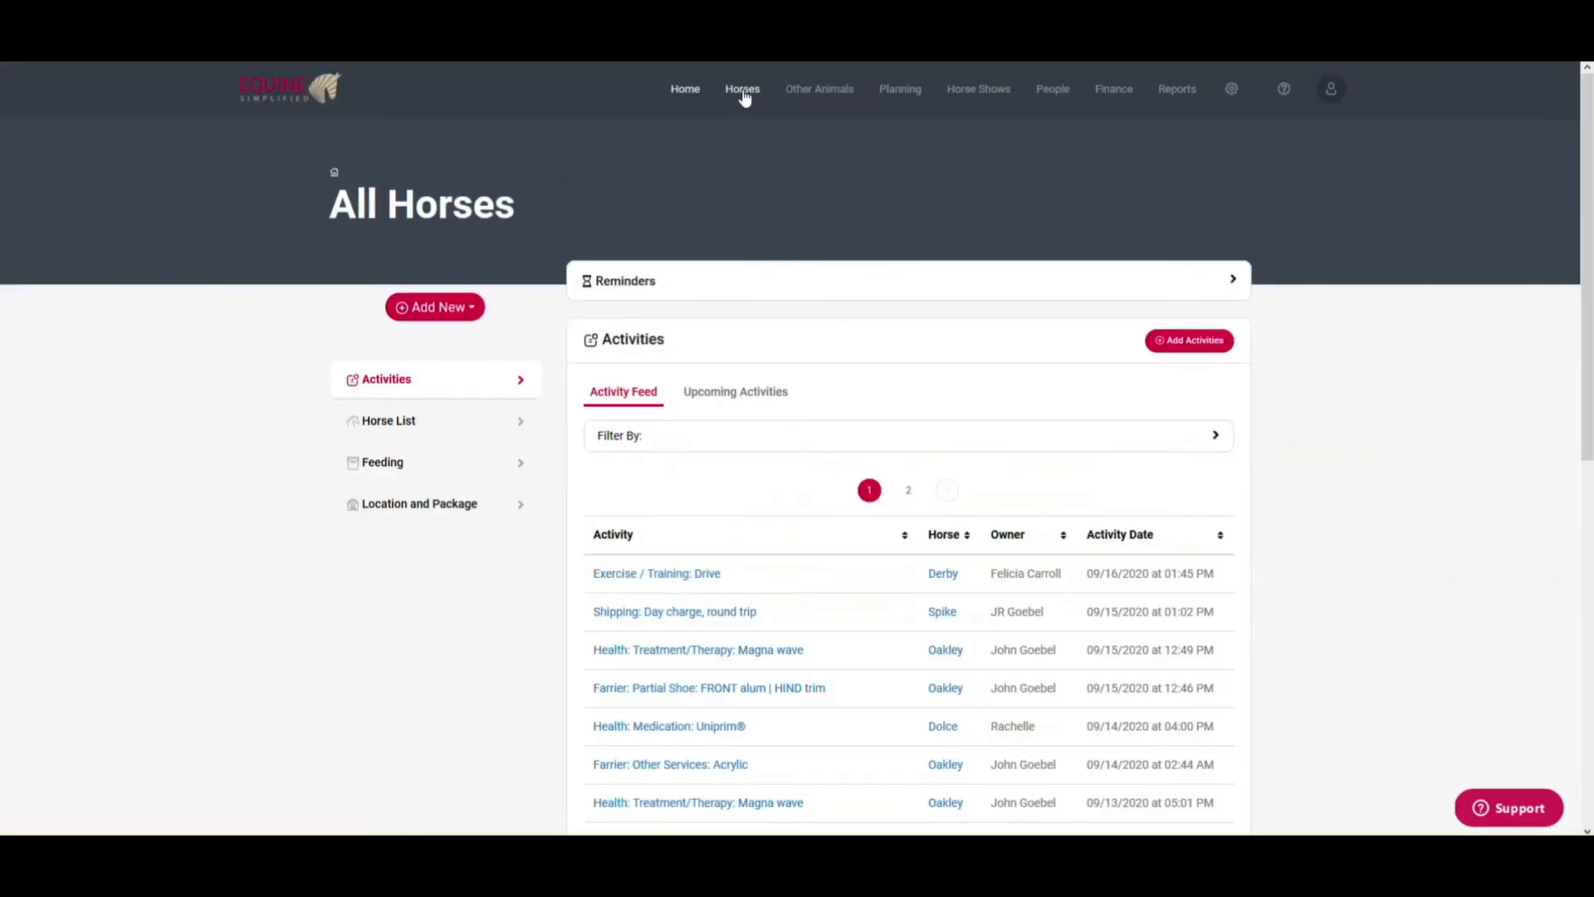
{"action": "mouse_move", "coordinate": [744, 98]}
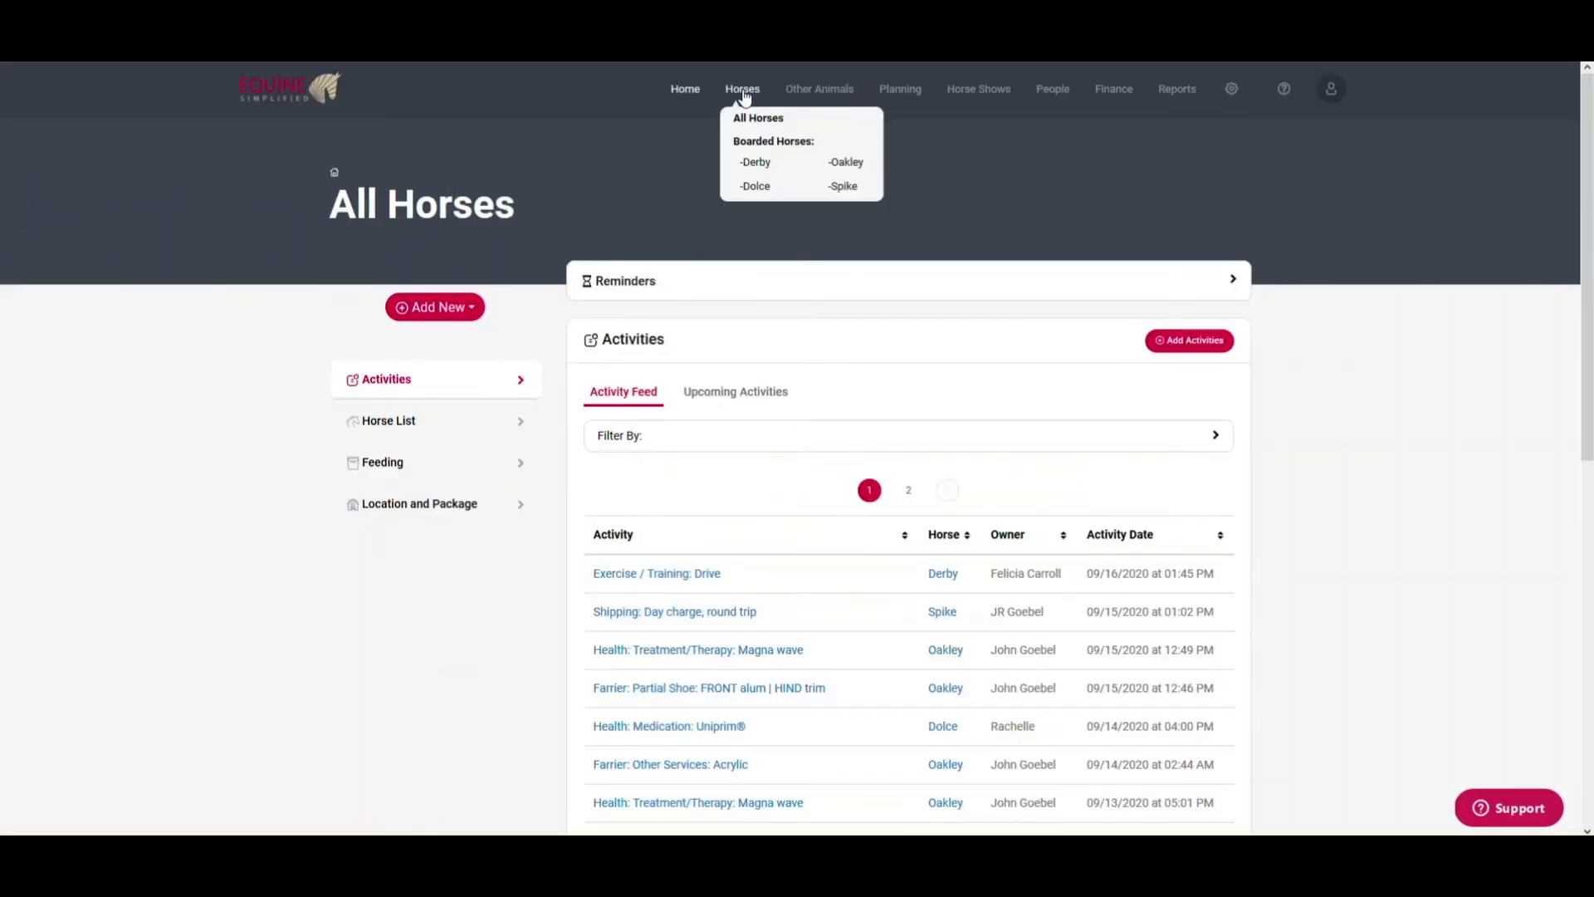
{"action": "left_click", "coordinate": [755, 162]}
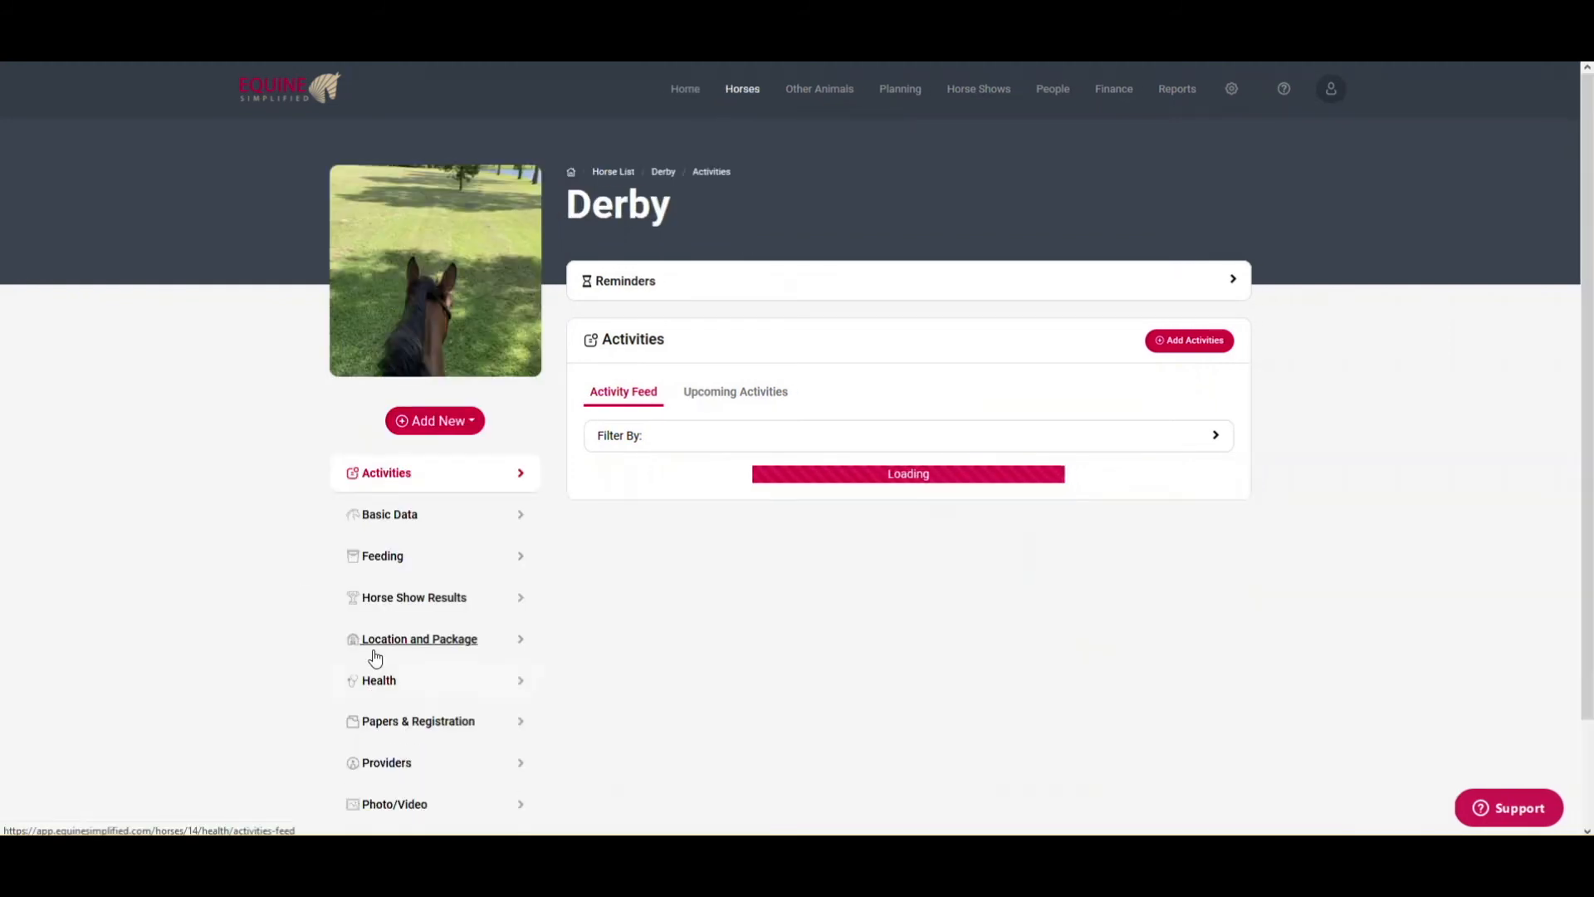
{"action": "left_click", "coordinate": [391, 651]}
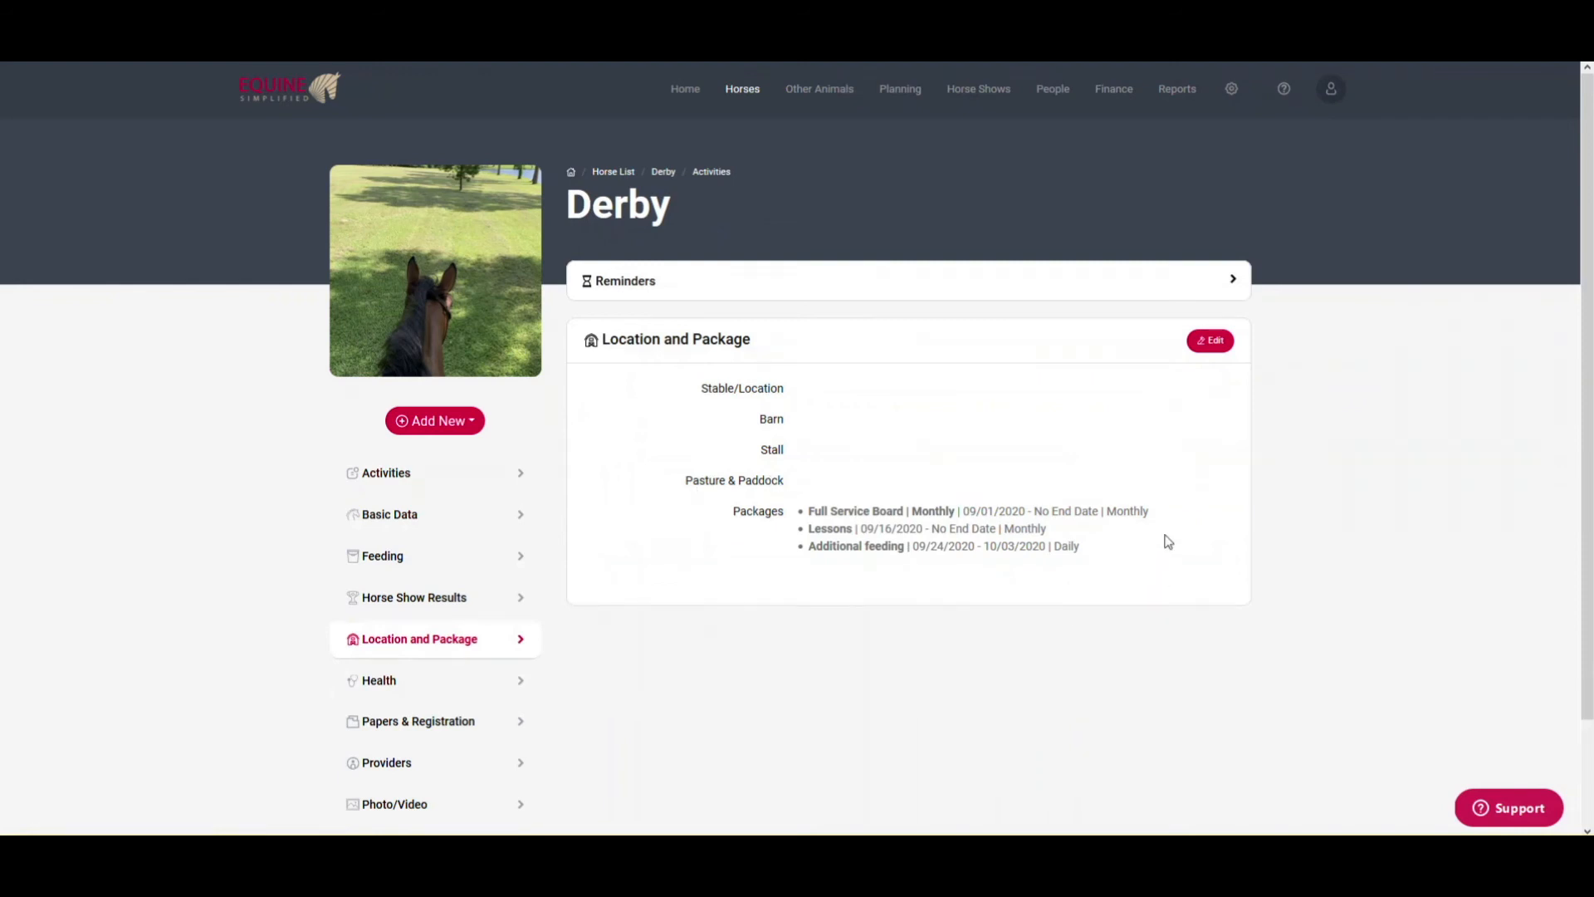
{"action": "left_click", "coordinate": [685, 93]}
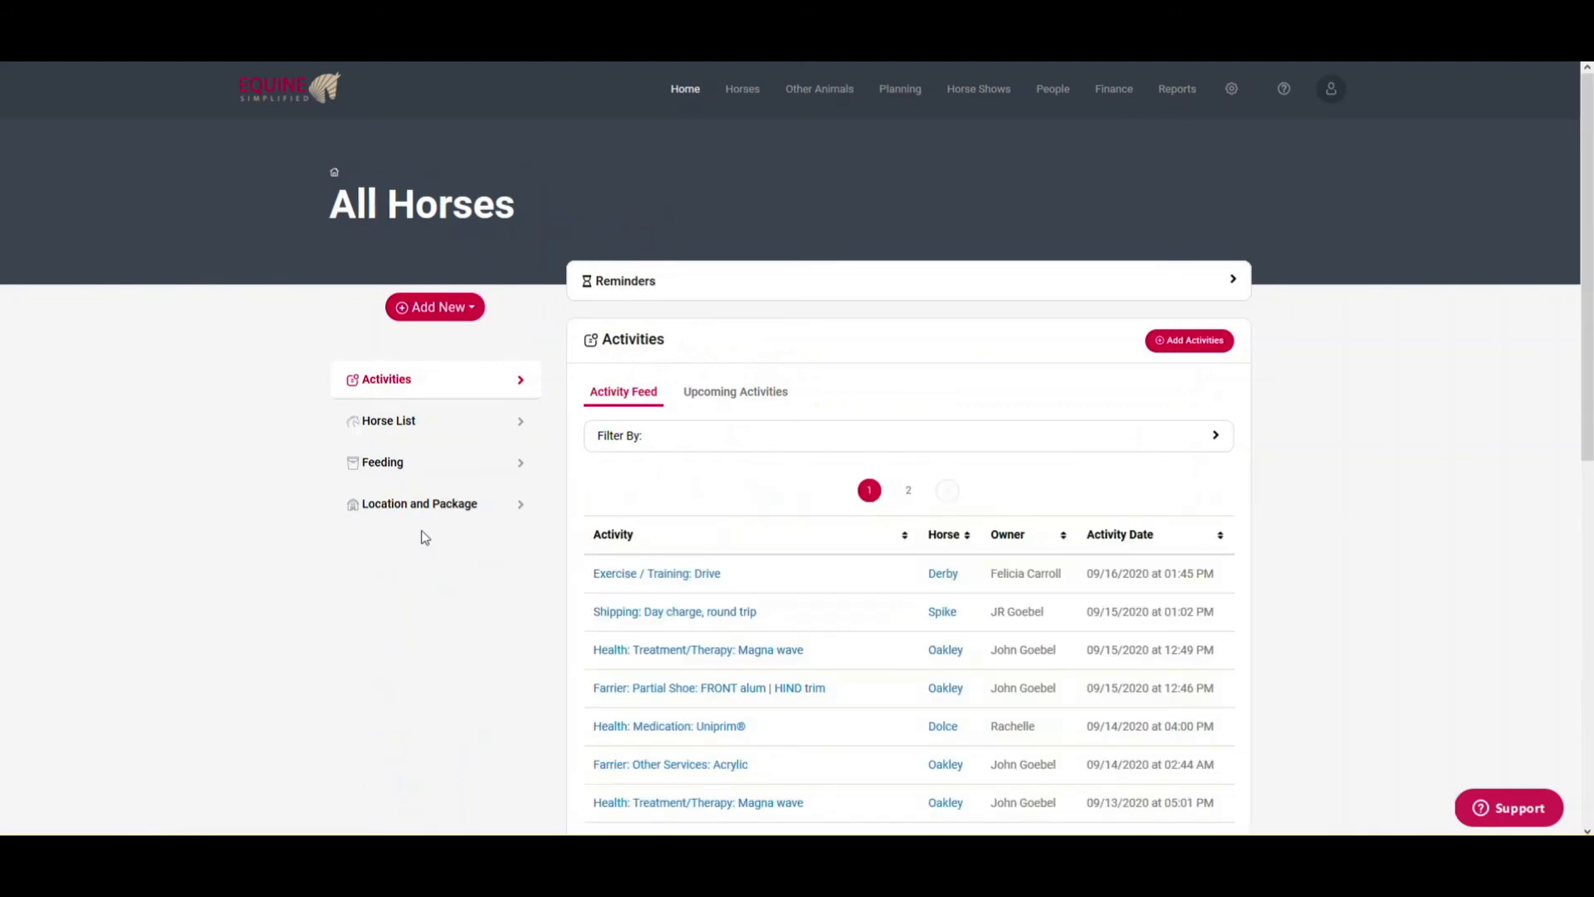
{"action": "left_click", "coordinate": [419, 506]}
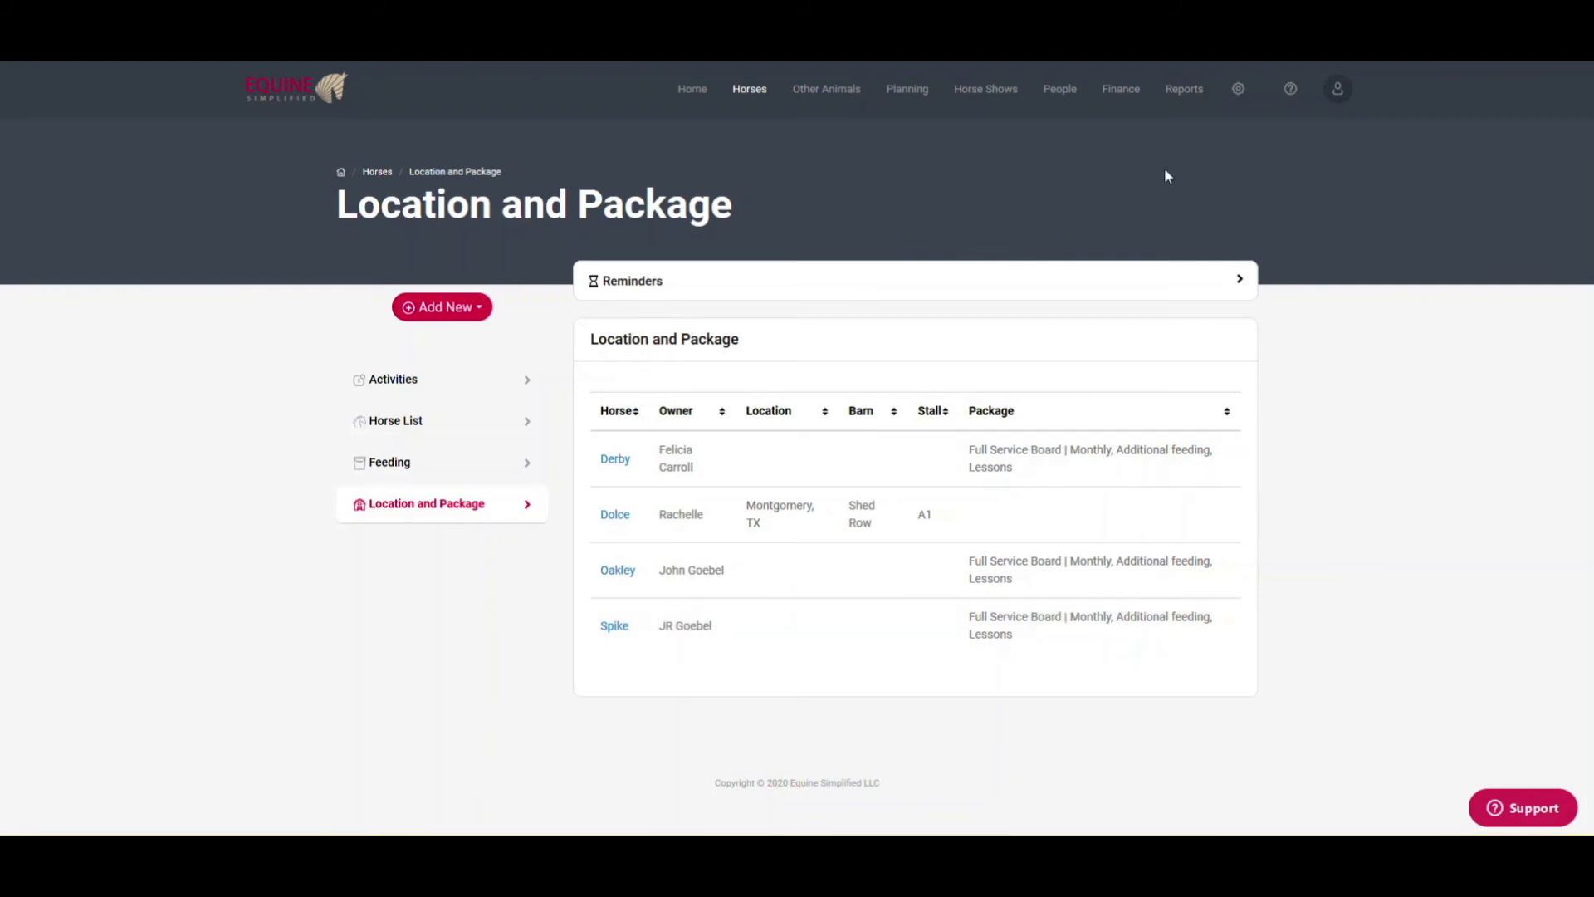
Step: Start a new invoice from the finance invoices and select Spike's owner as the client
{"action": "left_click", "coordinate": [1120, 91]}
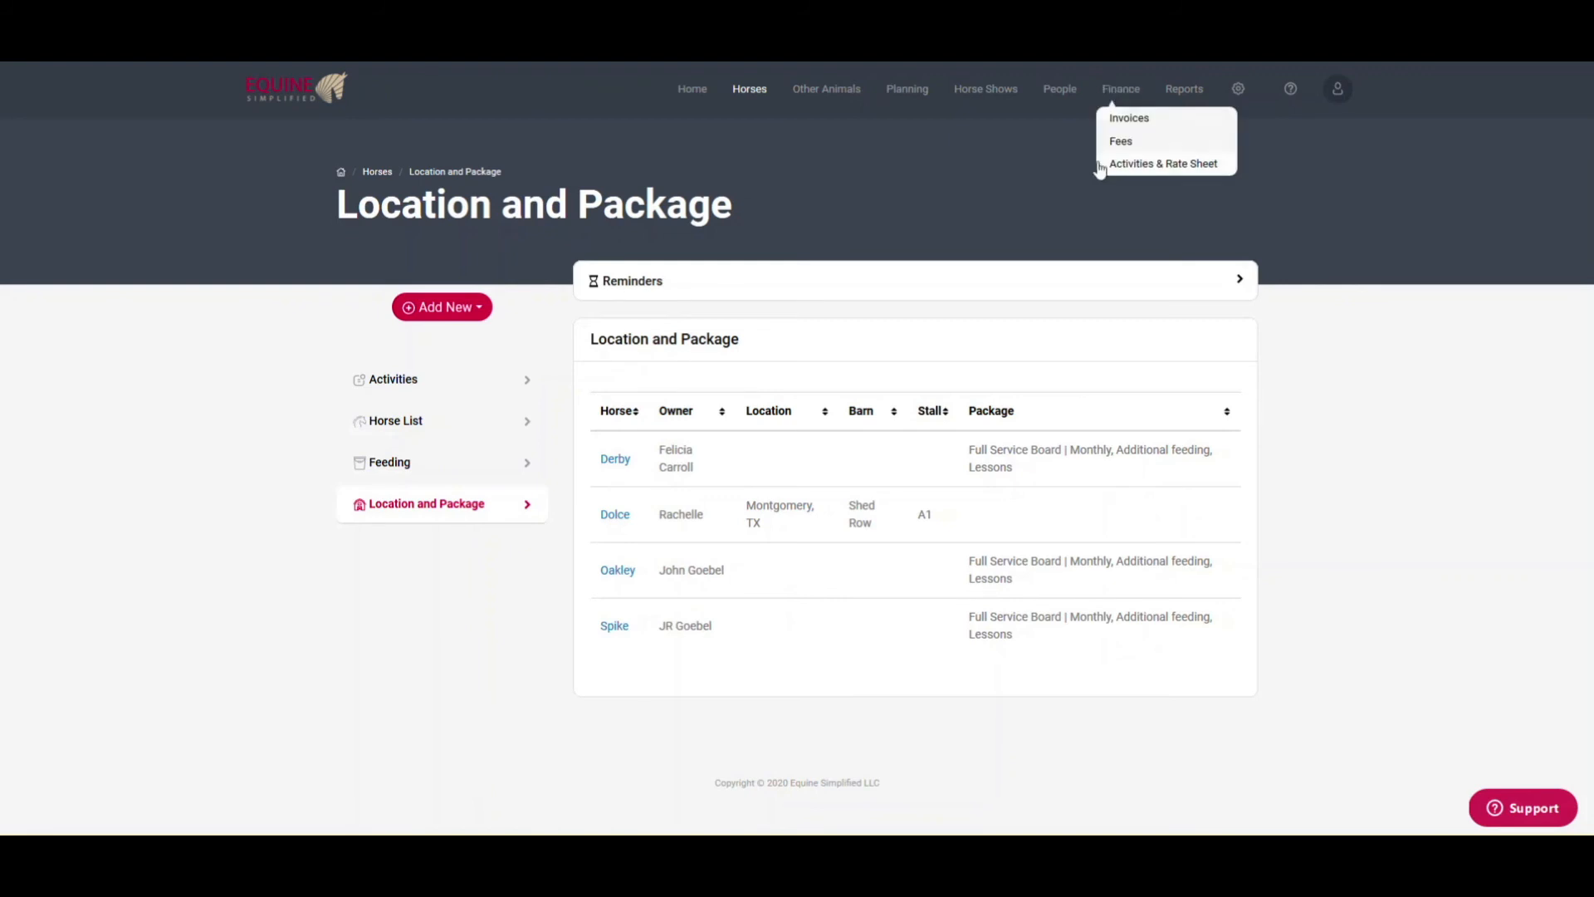
{"action": "left_click", "coordinate": [1137, 115]}
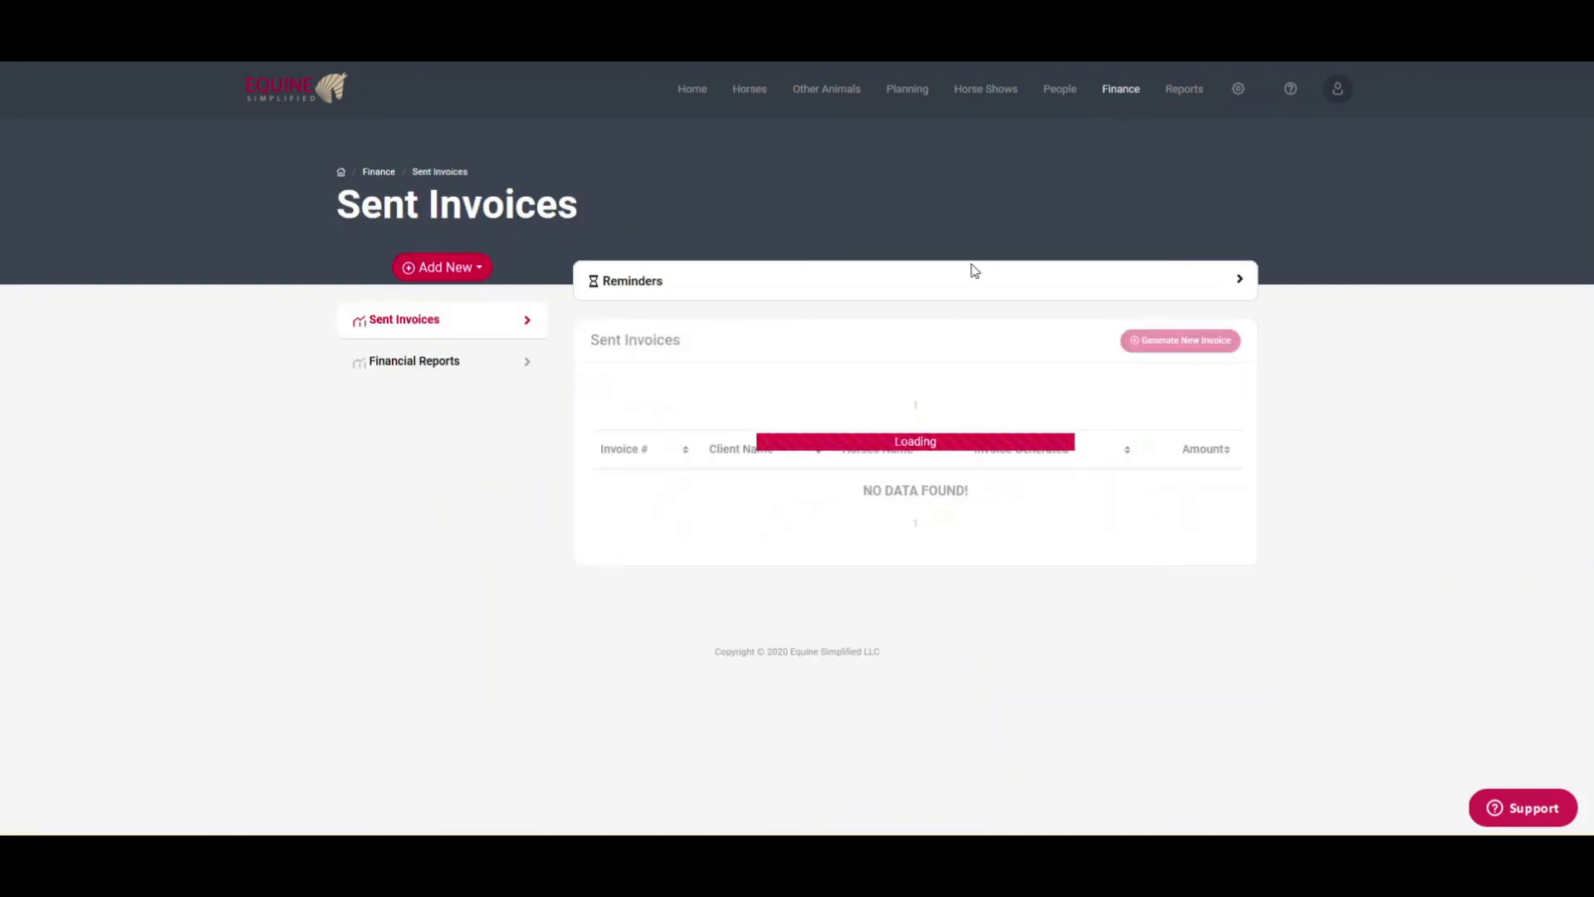
{"action": "left_click", "coordinate": [1154, 349]}
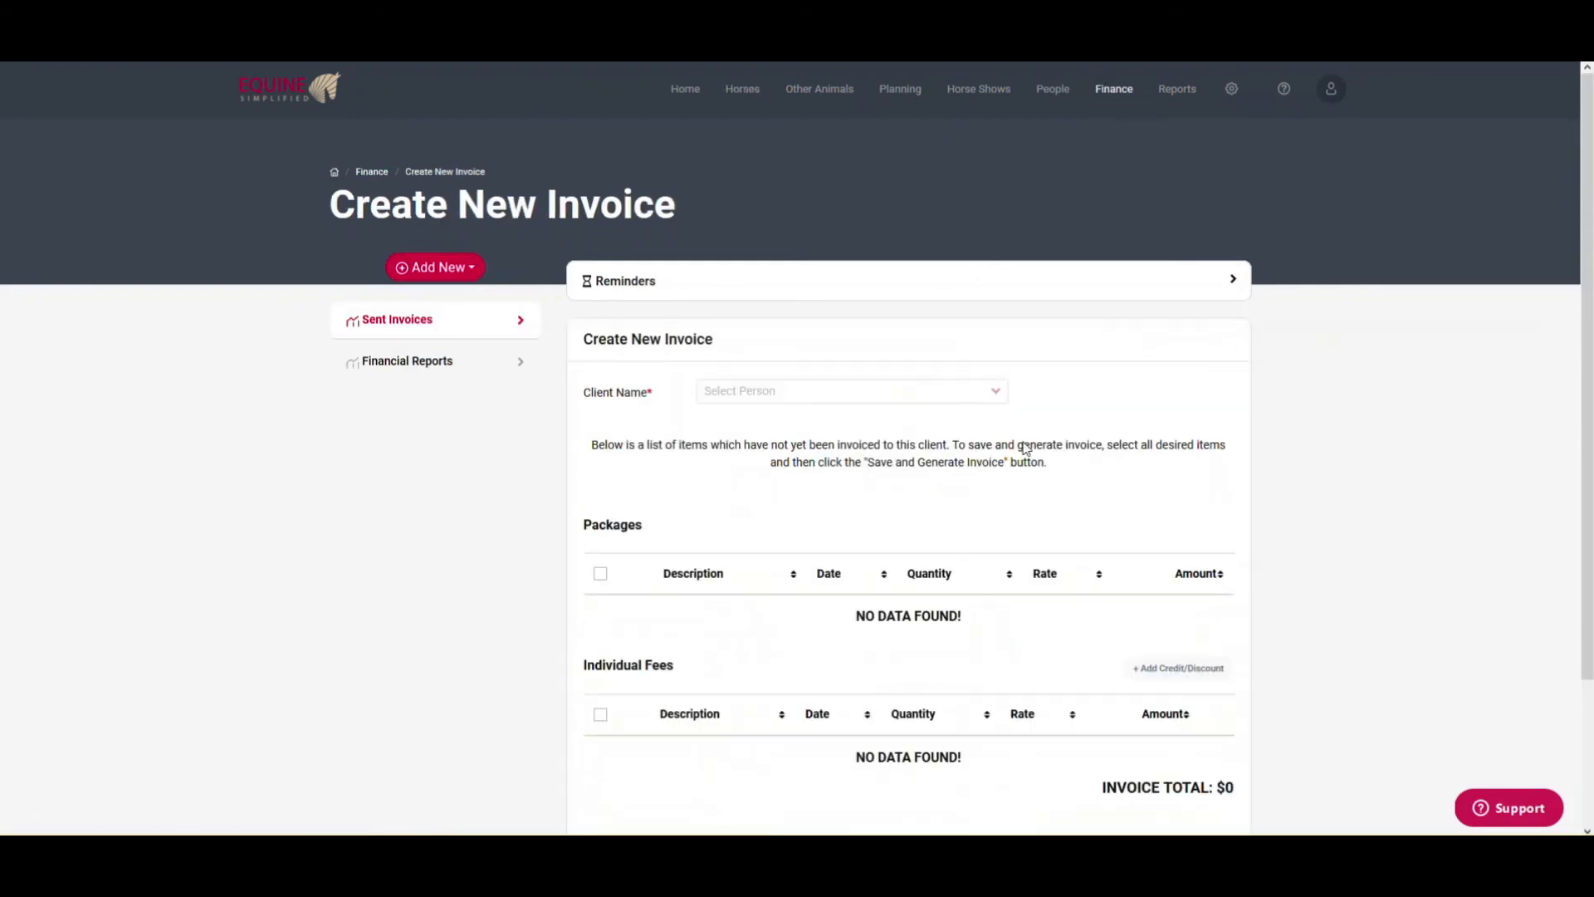
{"action": "left_click", "coordinate": [793, 398]}
{"action": "left_click", "coordinate": [788, 505]}
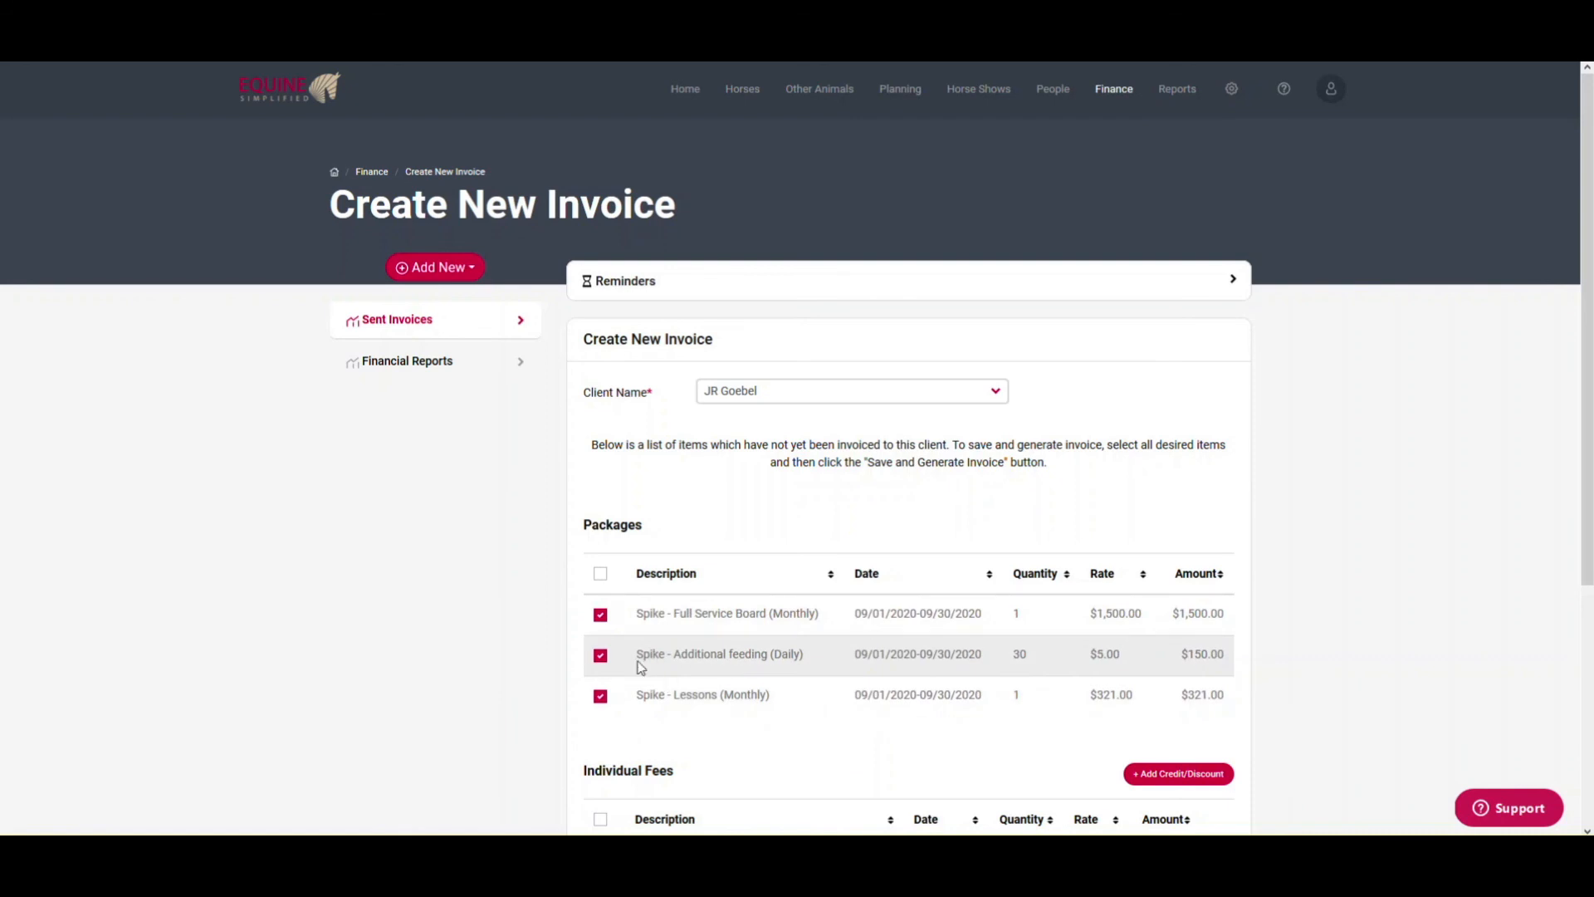
Step: Exclude Spike's Additional feeding (Daily) and Lessons (Monthly) packages from the invoice and check the remaining items
{"action": "left_click", "coordinate": [600, 655]}
{"action": "left_click", "coordinate": [600, 696]}
{"action": "scroll", "coordinate": [1310, 652], "scroll_direction": "down", "scroll_amount": 3}
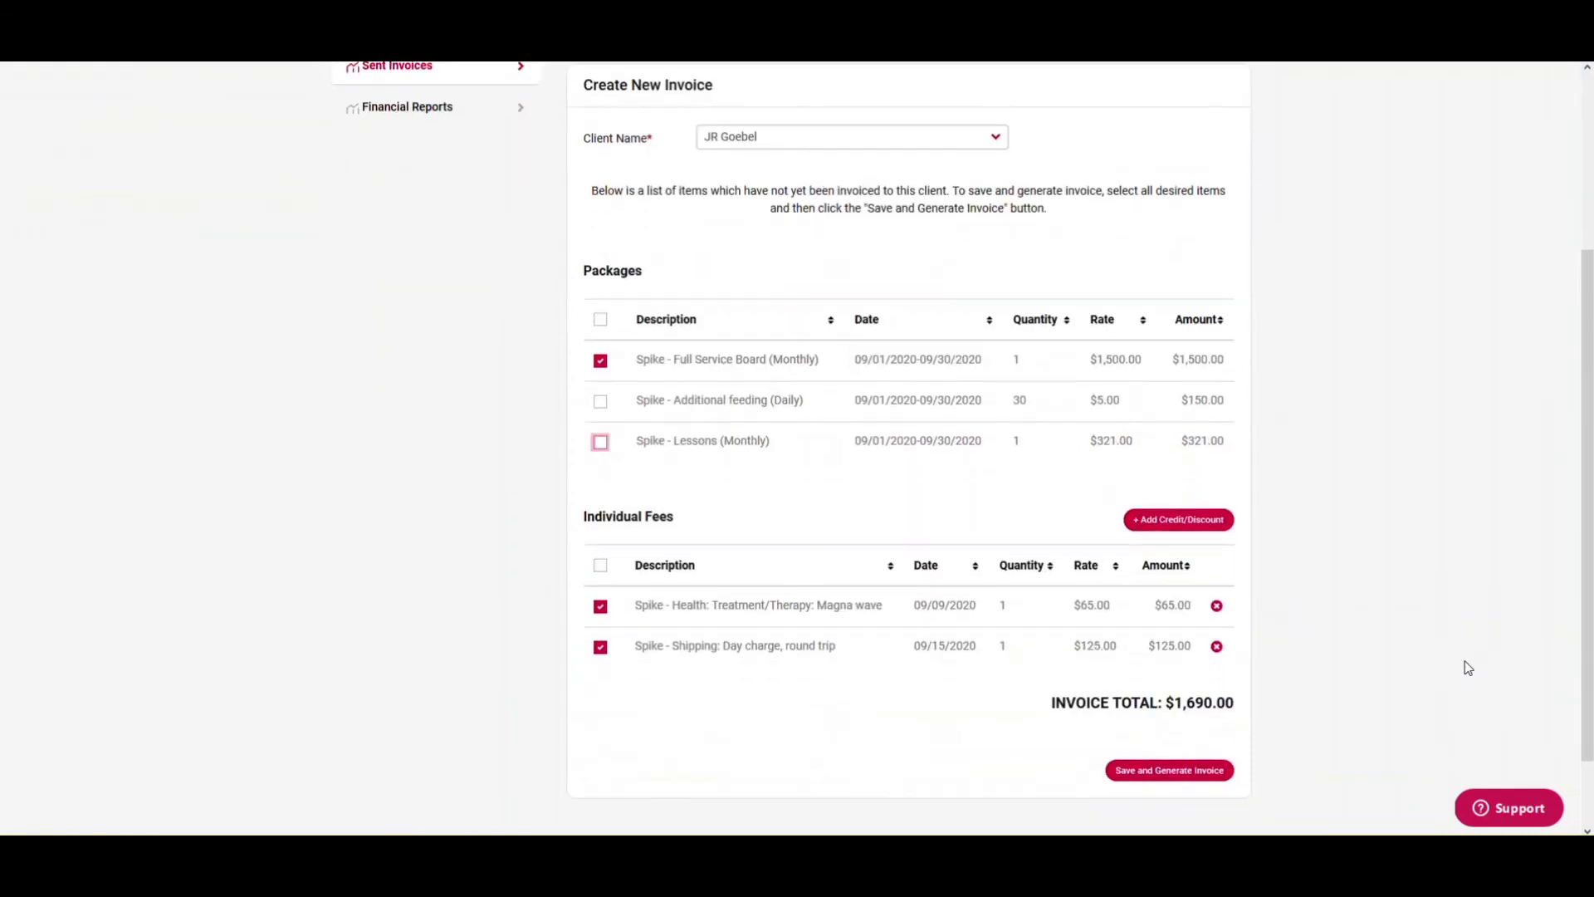
{"action": "scroll", "coordinate": [1437, 560], "scroll_direction": "up", "scroll_amount": 3}
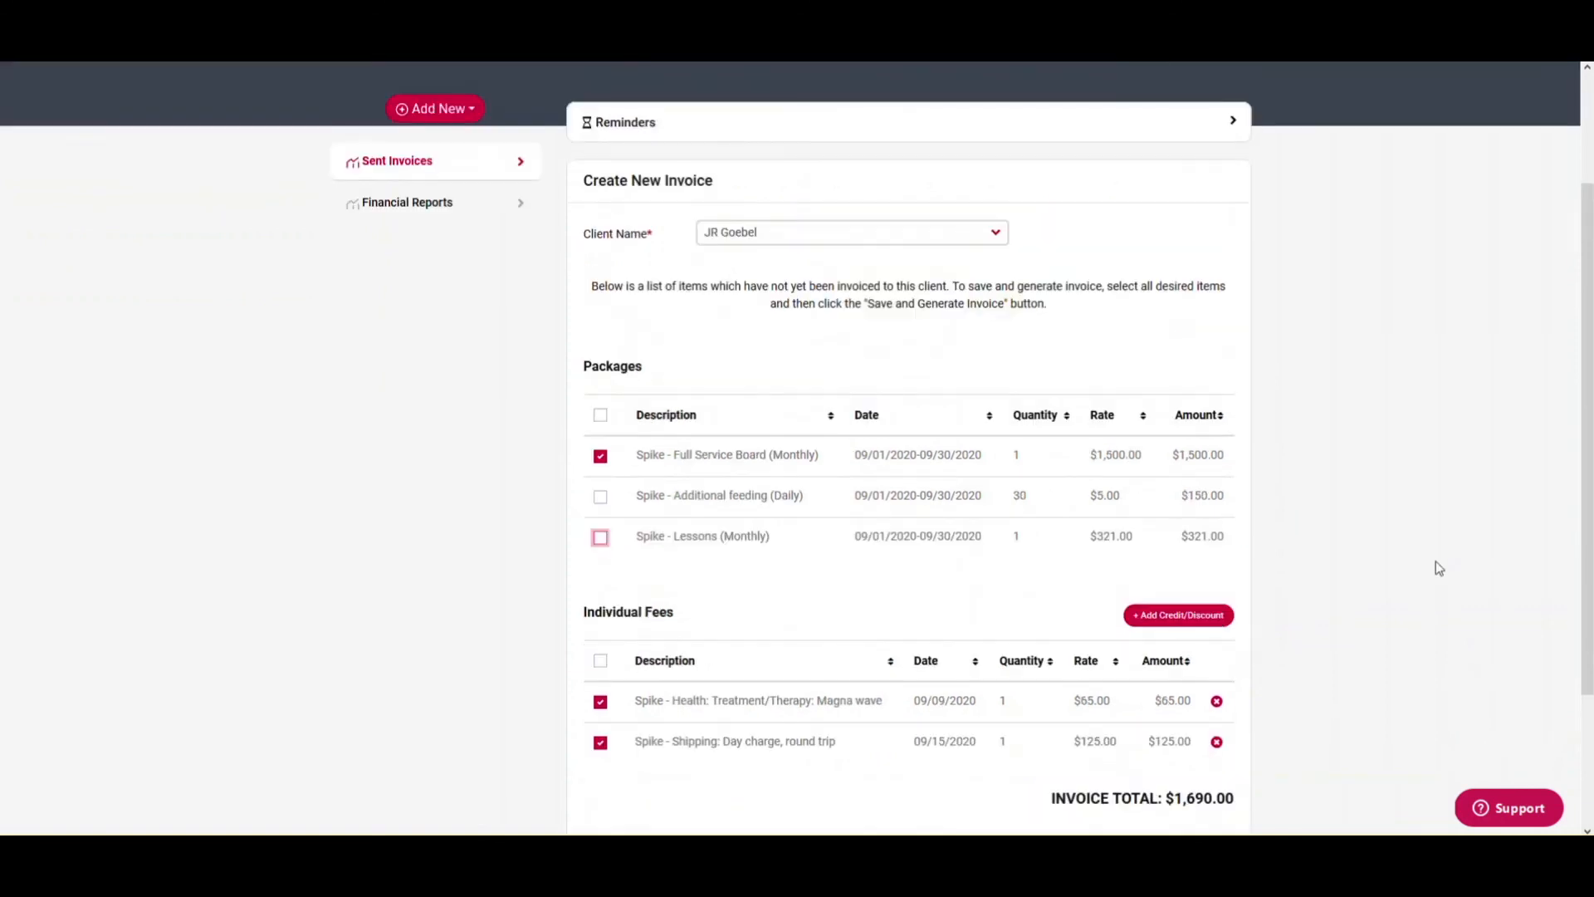